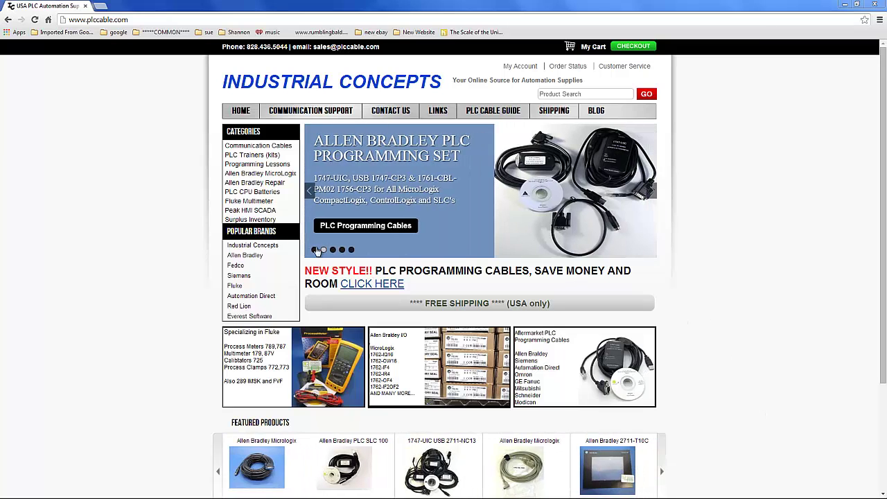
# - Open the Analog MicroLogix 1100 Trainer product page from the PLC Trainers (Kits) listing
pyautogui.click(314, 249)
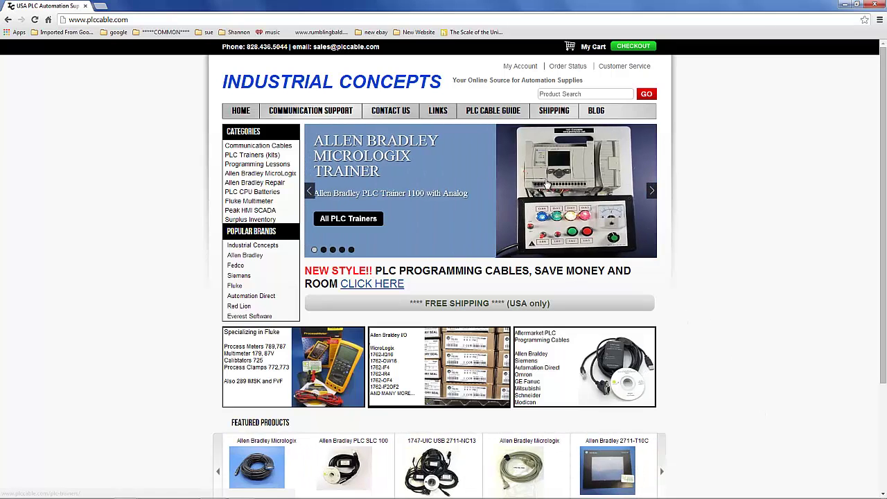
pyautogui.click(547, 184)
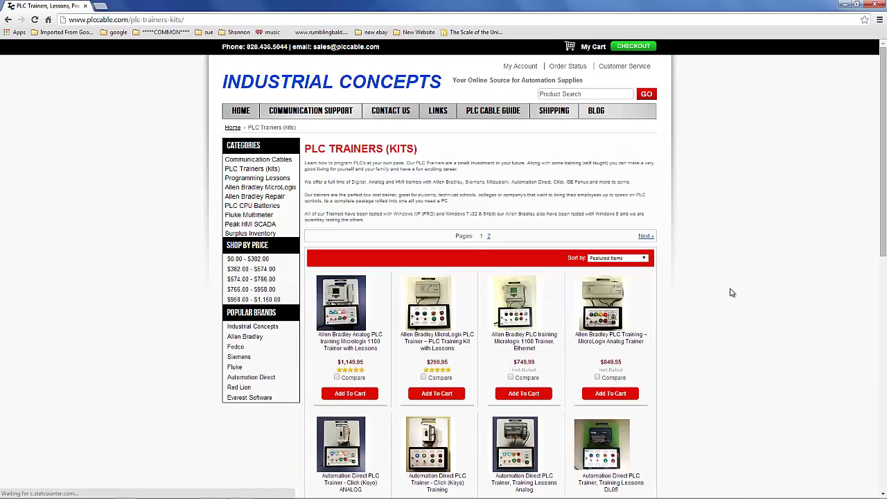
pyautogui.click(339, 343)
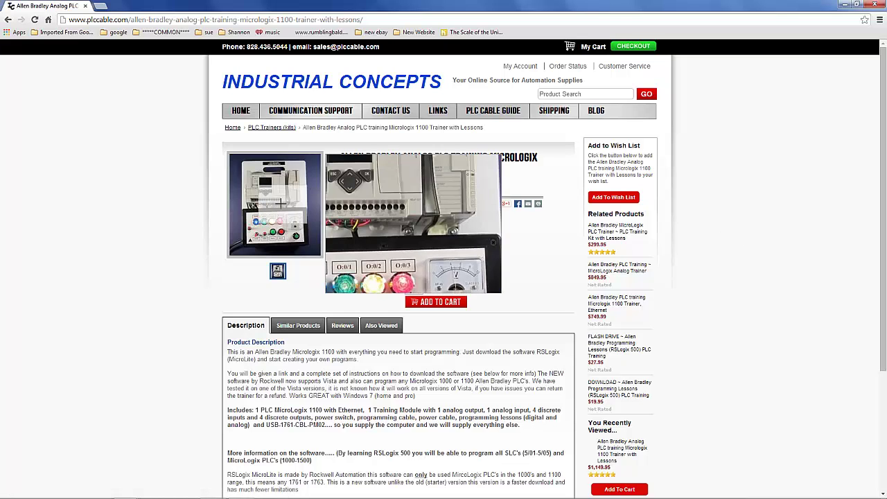
# - View the enlarged trainer product photo, close it, and close Chrome
pyautogui.click(280, 206)
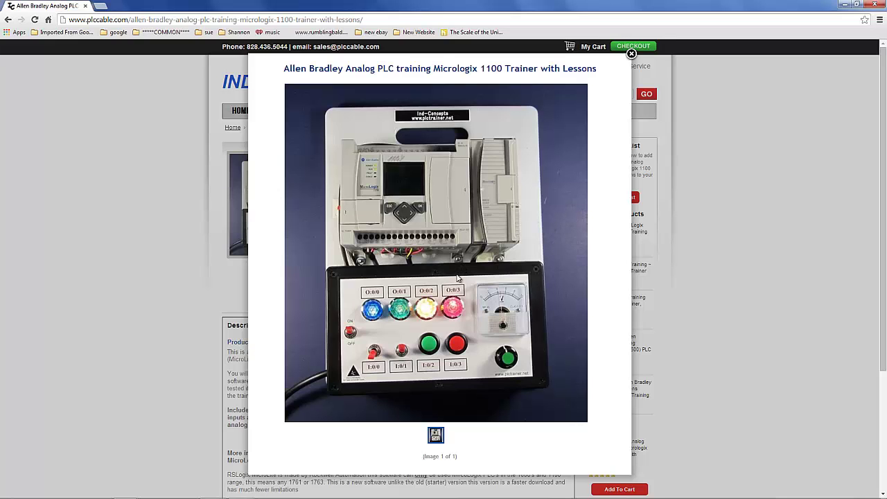
pyautogui.click(630, 55)
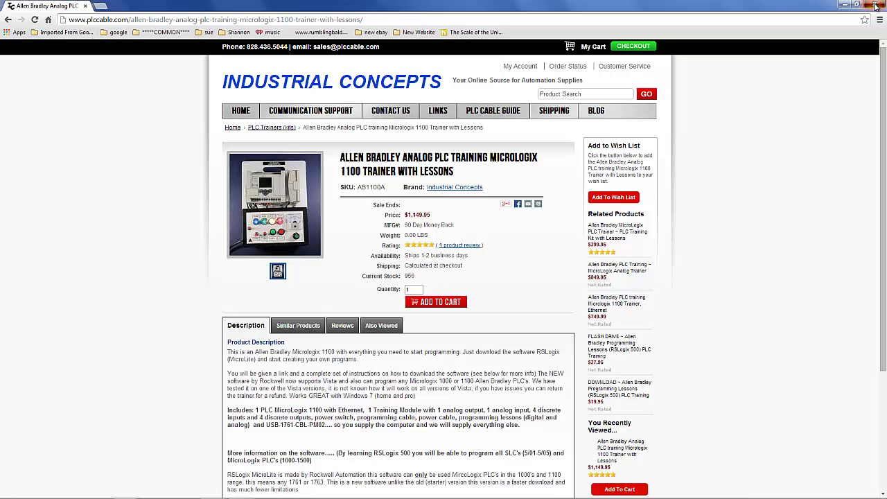
pyautogui.click(875, 6)
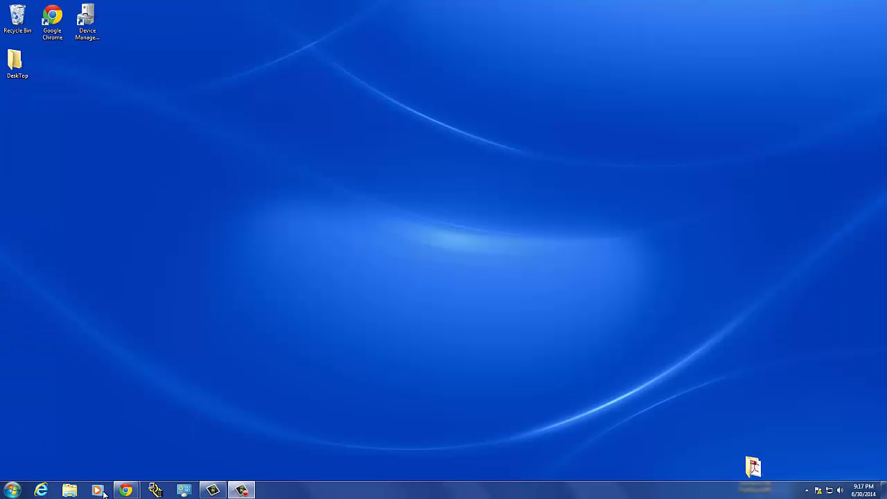
# - Start RSLinx Classic and confirm in Device Manager that the USB-SERIAL CH340 adapter is on COM2
pyautogui.click(156, 488)
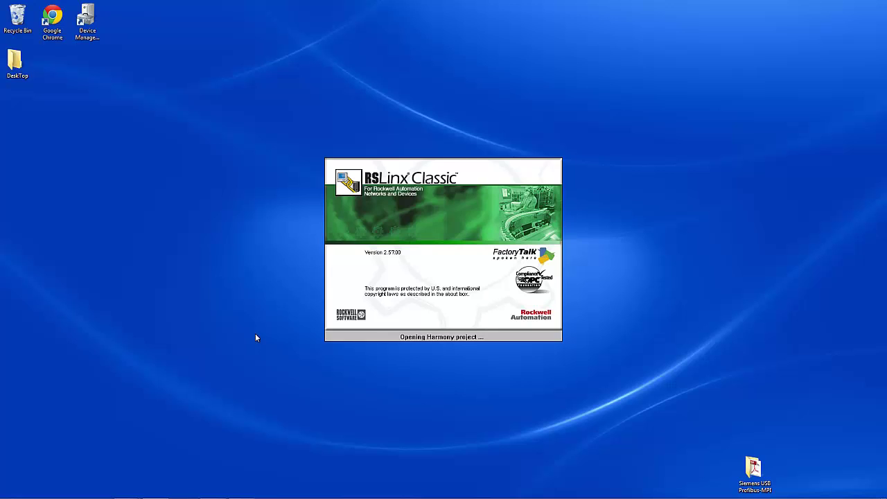
pyautogui.doubleClick(86, 25)
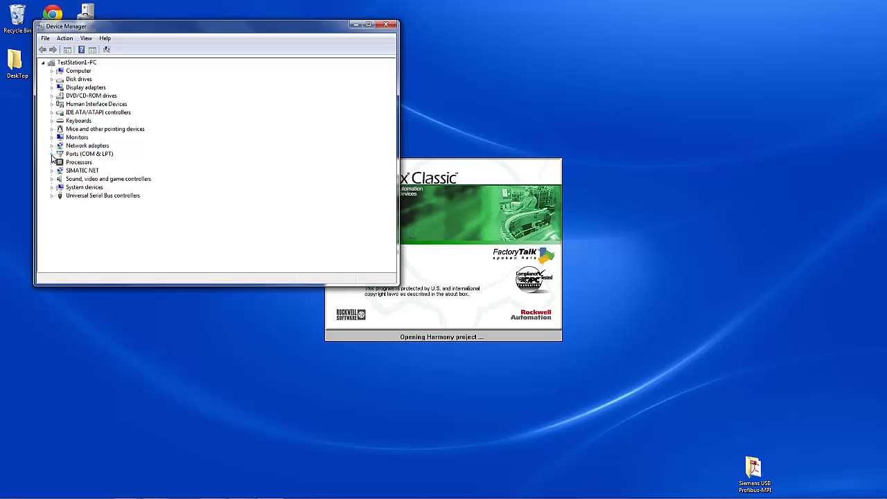
pyautogui.click(52, 155)
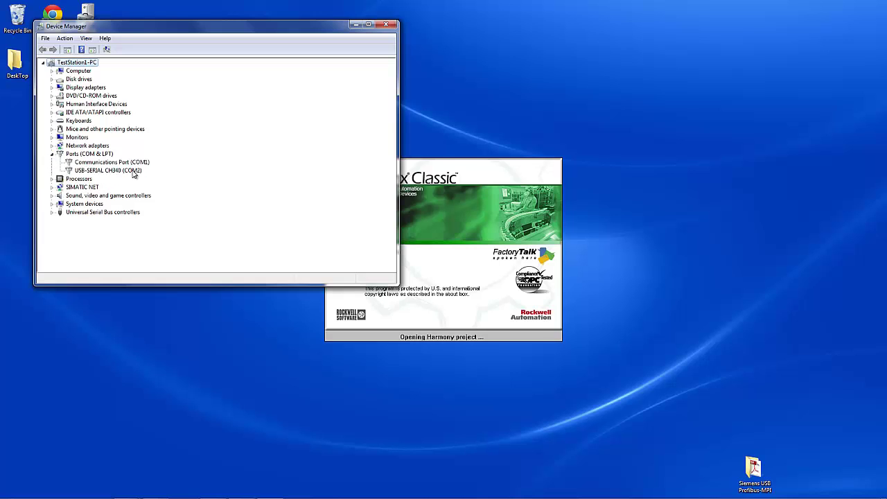
pyautogui.click(389, 27)
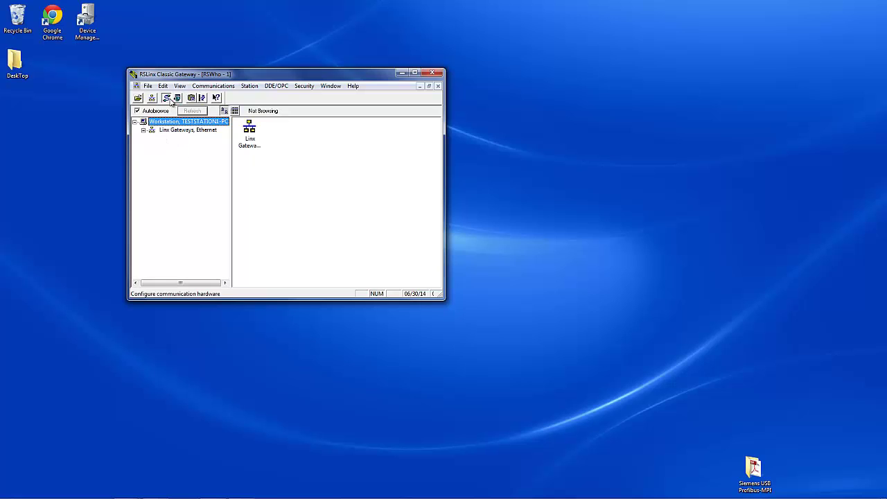
# - Add a new RS-232 DF1 devices driver with the default name AB_DF1-1
pyautogui.click(166, 97)
pyautogui.click(300, 134)
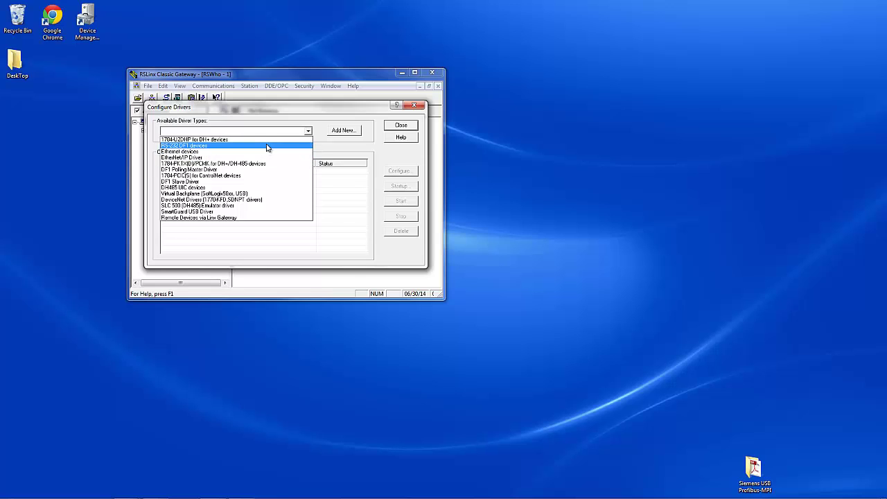
pyautogui.click(268, 150)
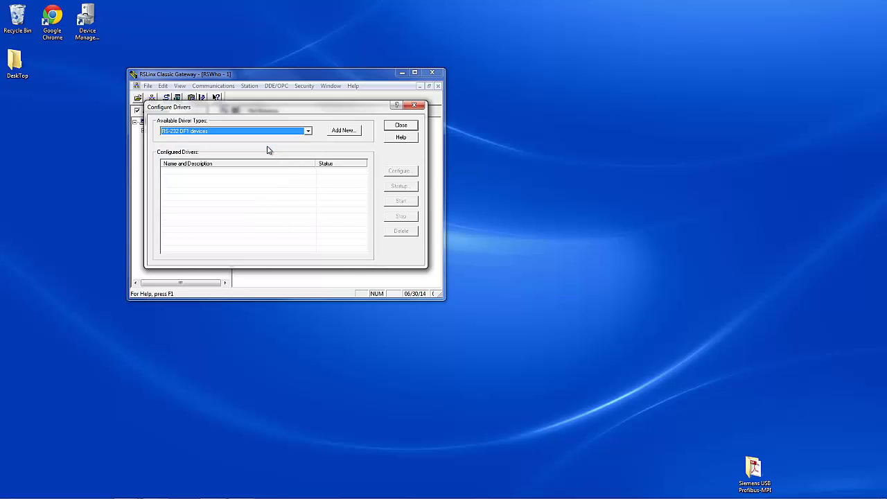
pyautogui.click(345, 134)
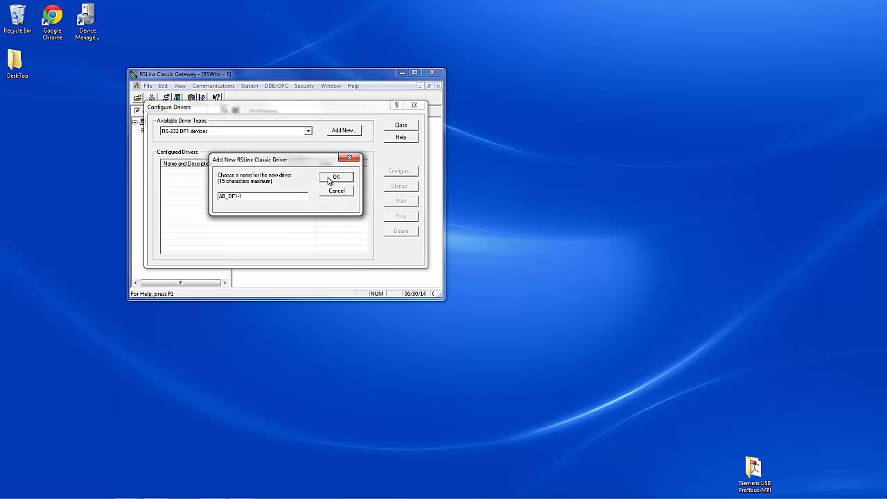
pyautogui.click(335, 176)
# - Set the AB_DF1-1 driver to COM2, auto-configure it, and save the settings
pyautogui.click(242, 176)
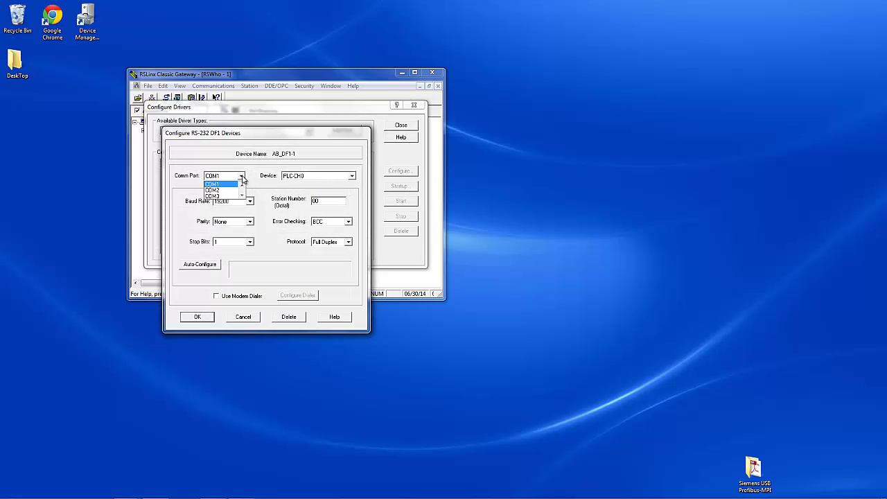
pyautogui.click(228, 187)
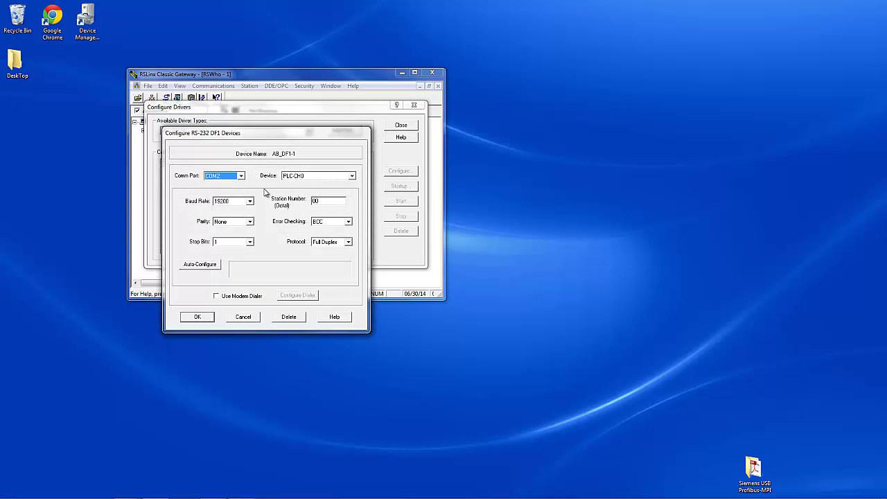
pyautogui.click(208, 267)
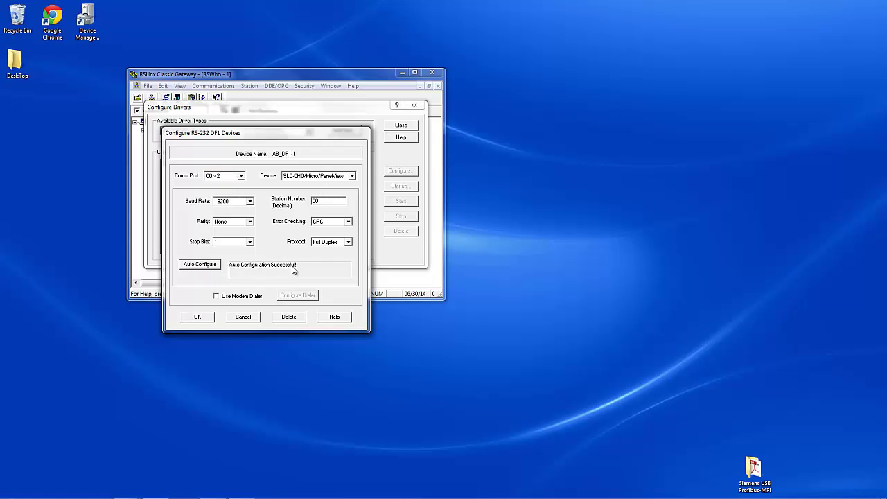
pyautogui.click(199, 318)
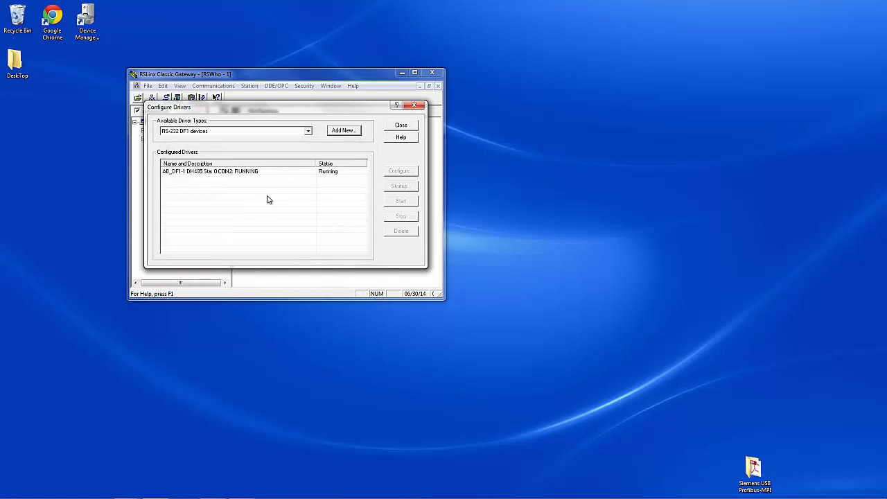
pyautogui.click(308, 131)
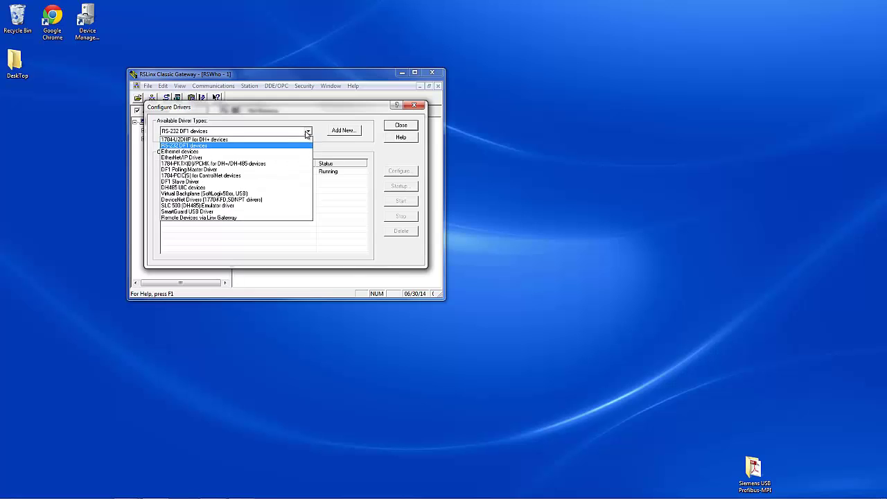
# - Add a new EtherNet/IP driver with the default name AB_ETHIP-1
pyautogui.click(270, 151)
pyautogui.click(308, 131)
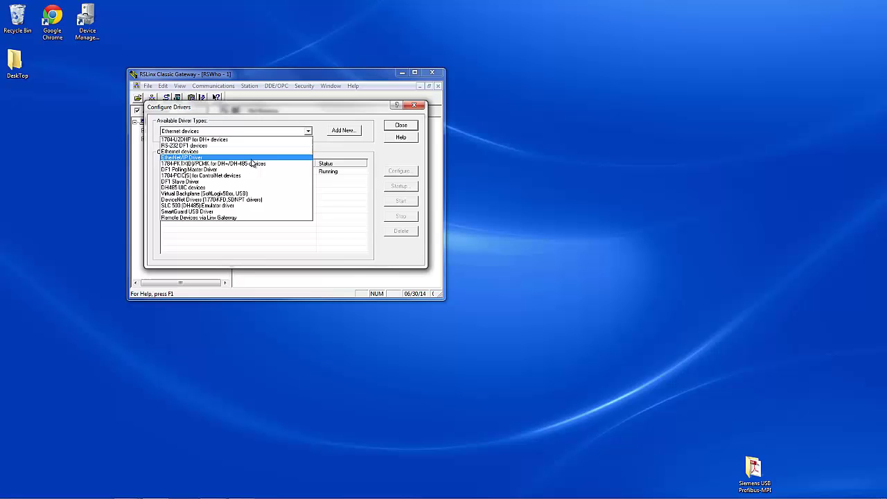
pyautogui.click(256, 152)
pyautogui.click(343, 131)
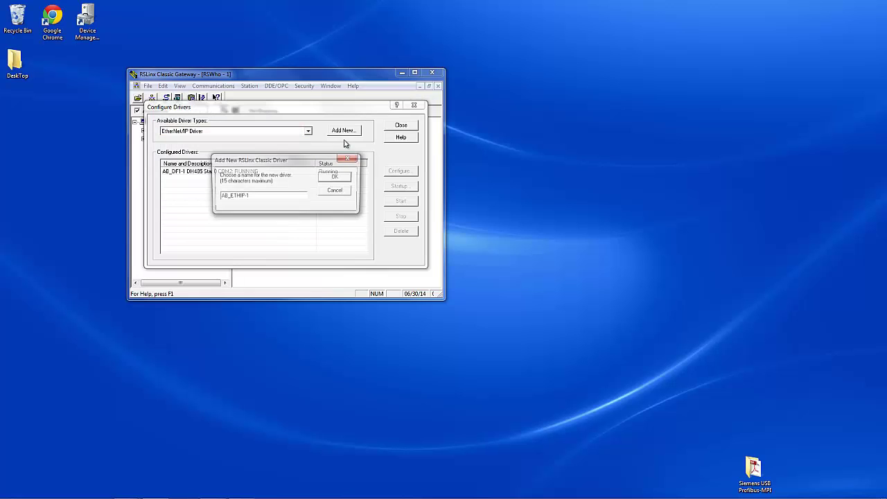
pyautogui.click(330, 177)
# - Bind AB_ETHIP-1 to the Broadcom Gigabit Ethernet adapter, apply, and close Configure Drivers
pyautogui.click(354, 179)
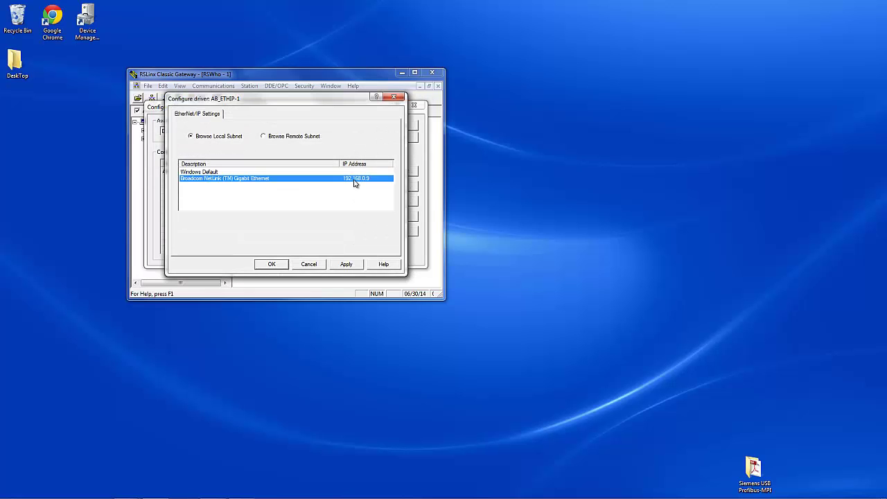
pyautogui.click(345, 264)
pyautogui.click(279, 264)
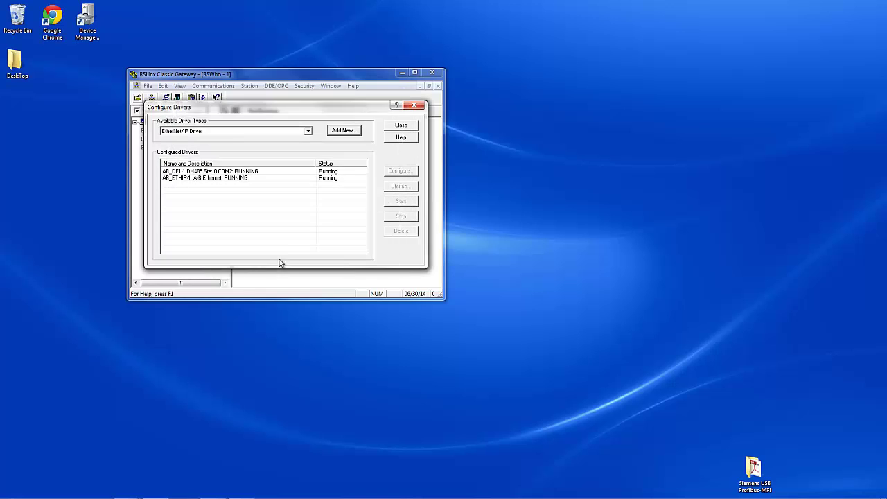
pyautogui.click(398, 125)
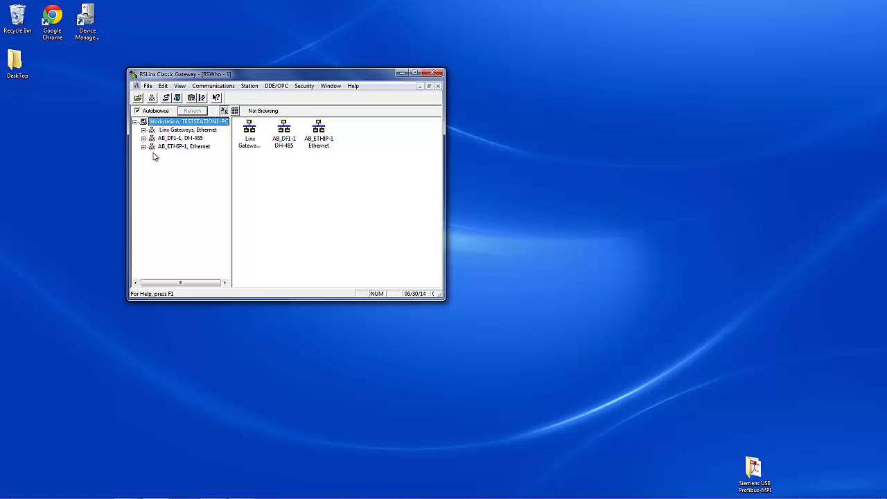
pyautogui.click(566, 344)
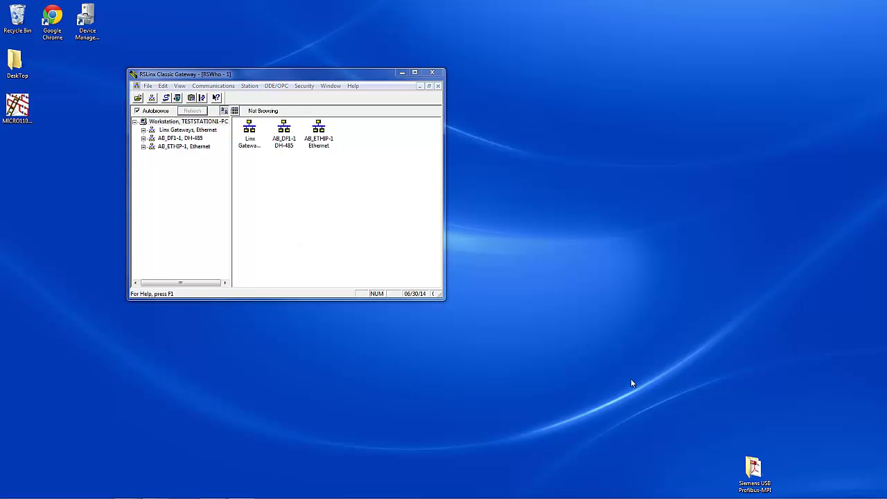
# - Close the MICRO1100ANALOG project and create a new Bul.1763 MicroLogix 1100 Series A project
pyautogui.click(14, 117)
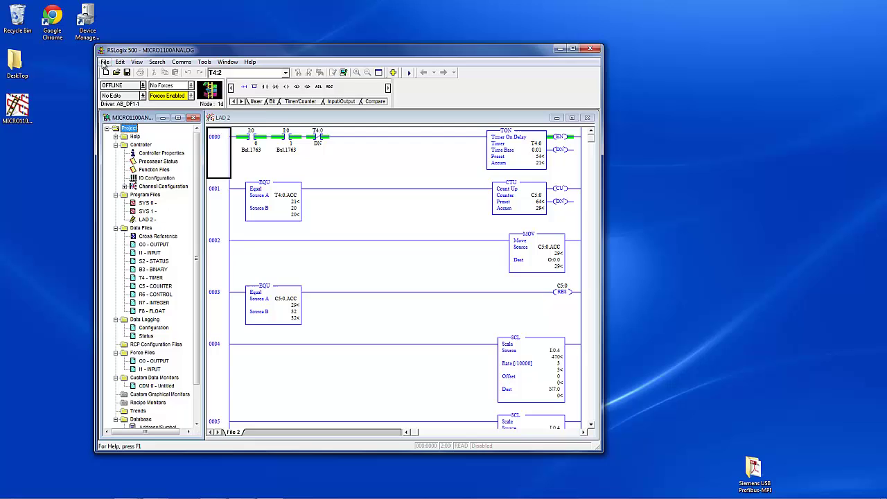
pyautogui.click(105, 62)
pyautogui.click(112, 73)
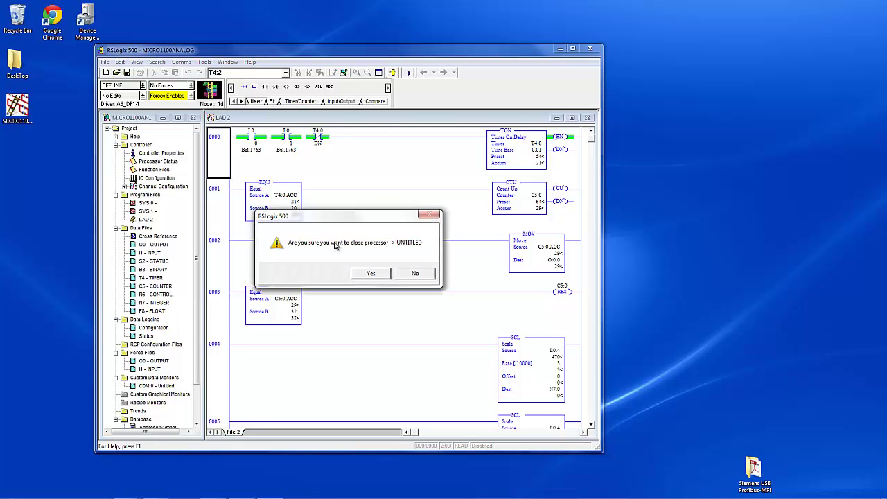
pyautogui.click(365, 276)
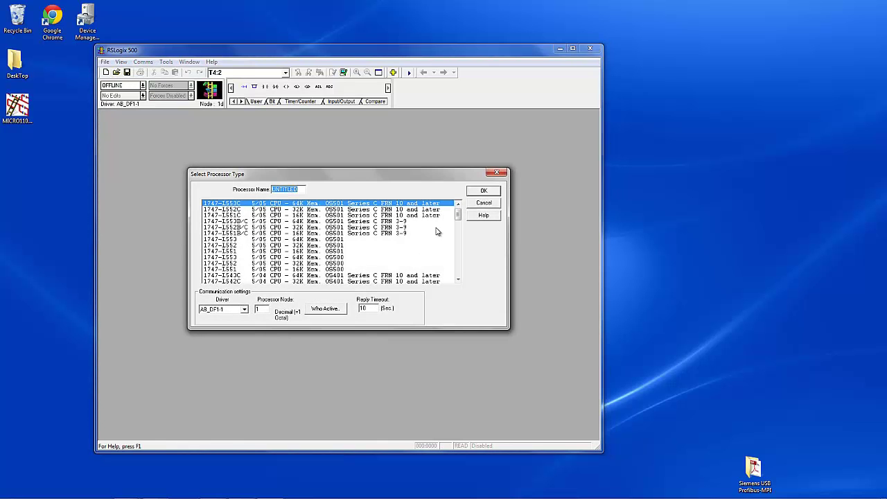
pyautogui.moveTo(457, 216); pyautogui.dragTo(457, 248)
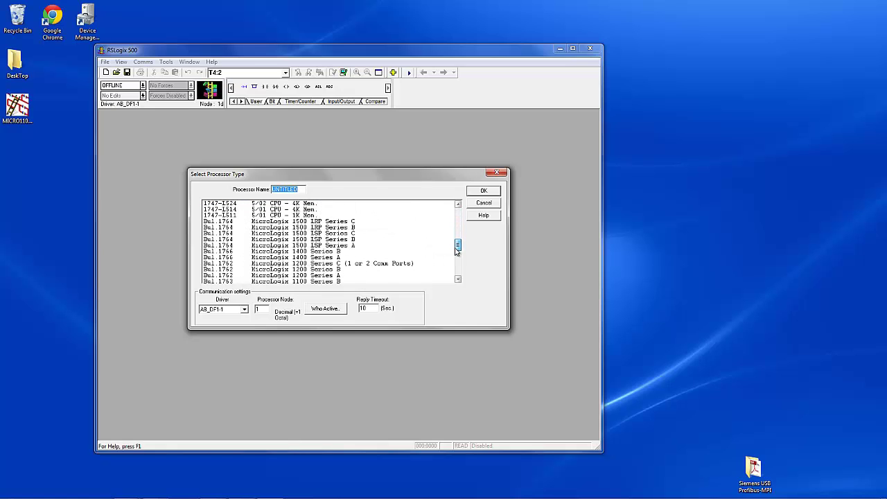
pyautogui.click(320, 284)
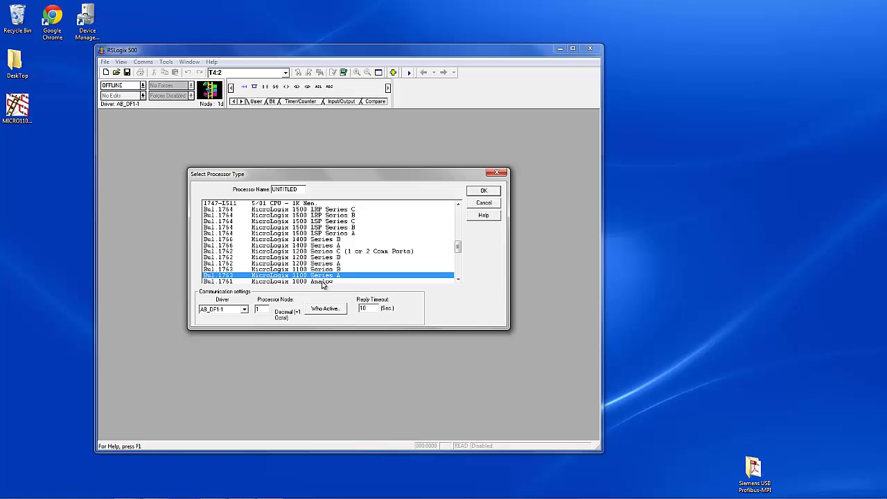
pyautogui.click(471, 193)
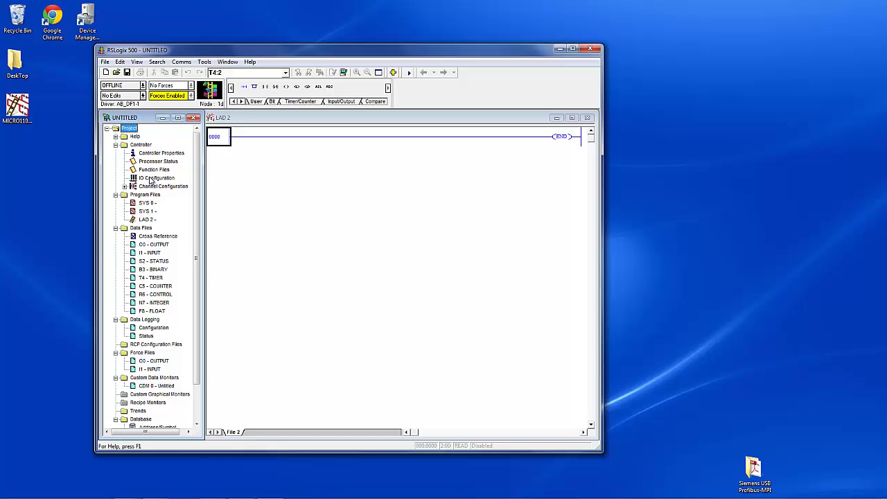
# - Read the I/O configuration over AB_DF1-1, detecting the 1762-OF4 analog output module in slot 1
pyautogui.doubleClick(150, 178)
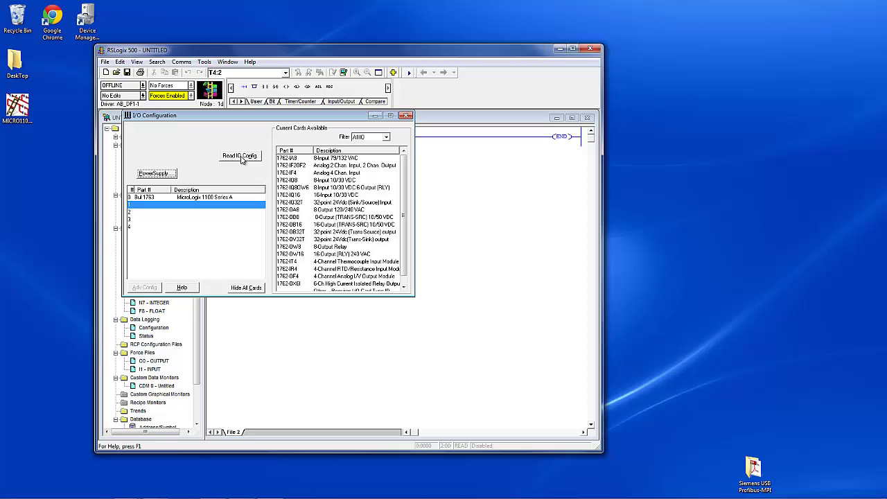
pyautogui.click(242, 158)
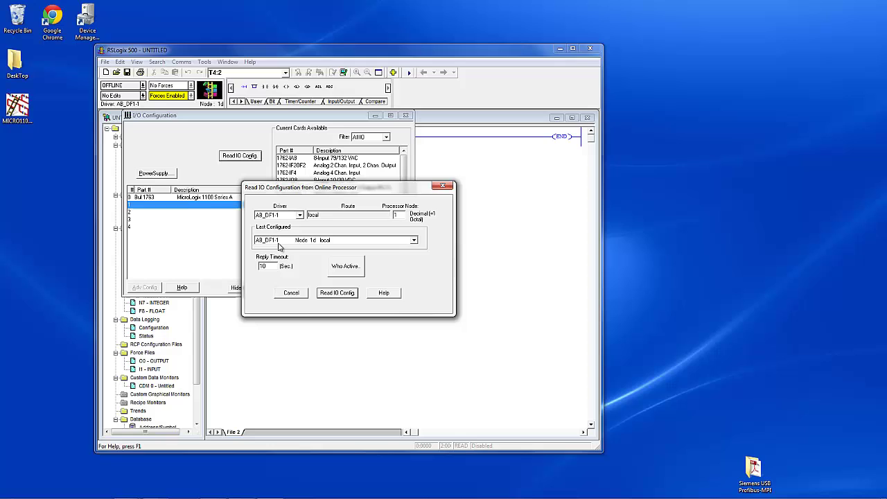
pyautogui.click(300, 216)
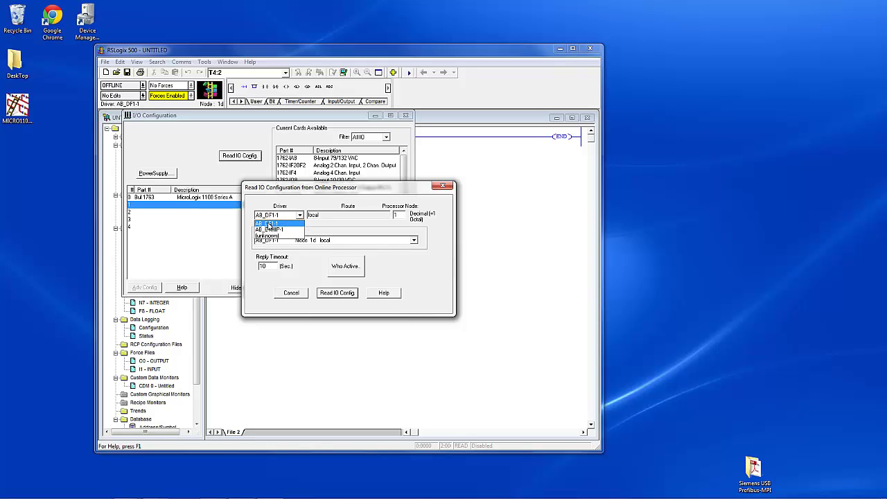
pyautogui.click(270, 223)
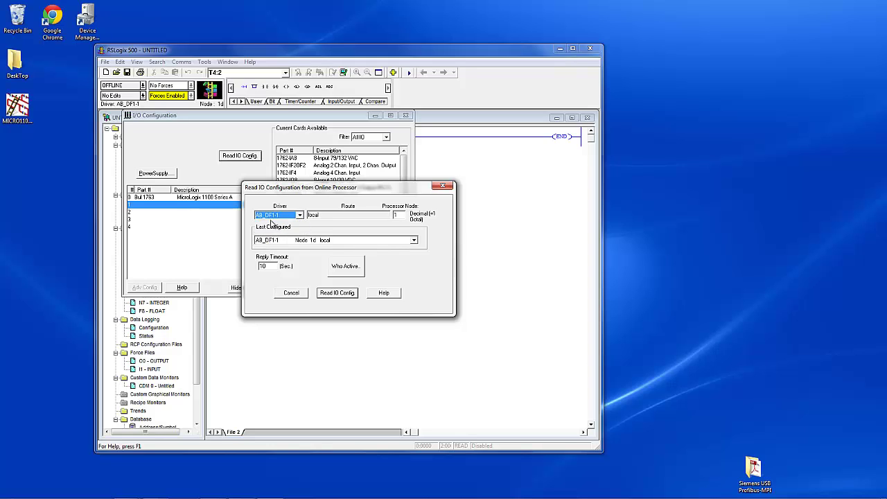
pyautogui.click(337, 292)
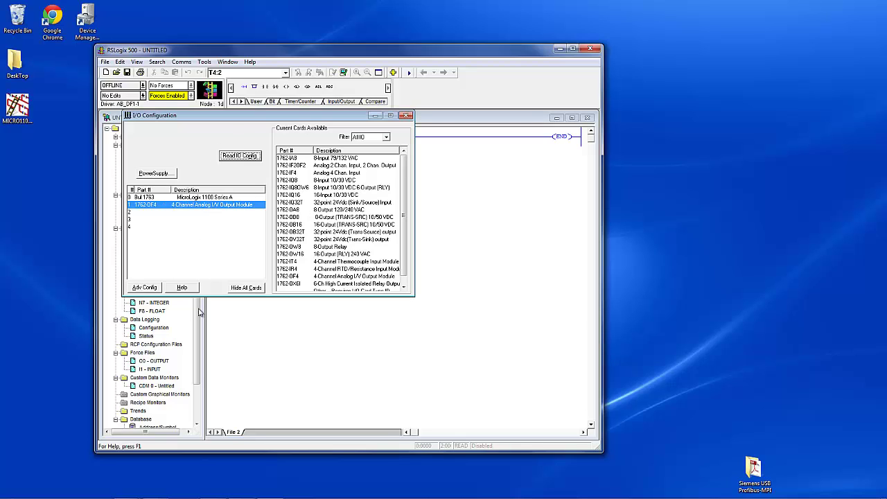
pyautogui.click(406, 116)
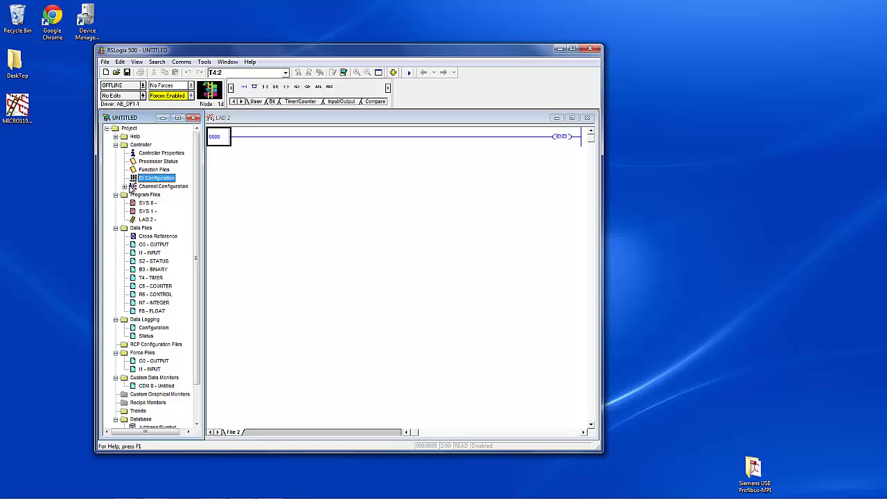
# - Disable BOOTP on Channel 1 Ethernet, then bring up Windows Network and Sharing Center
pyautogui.doubleClick(134, 187)
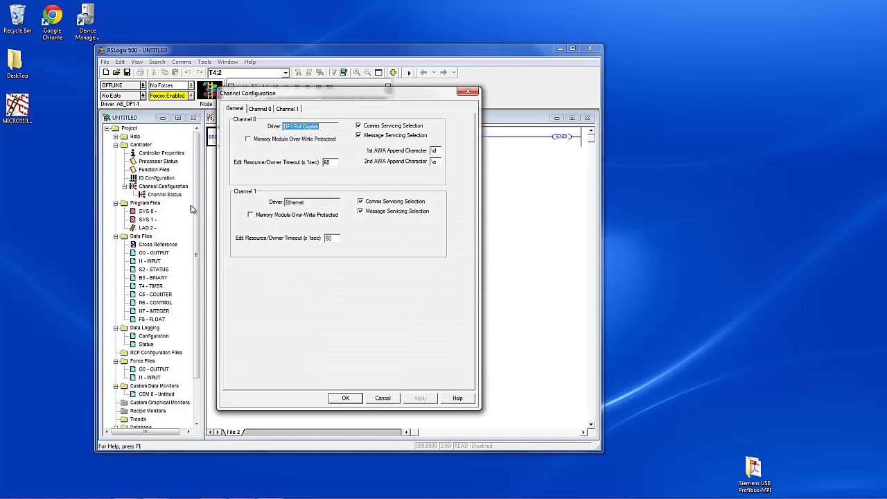
pyautogui.click(265, 111)
pyautogui.click(282, 110)
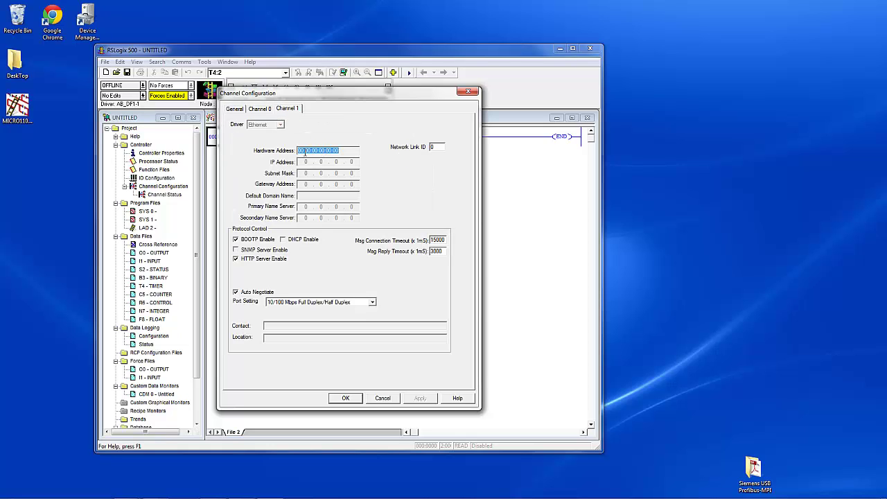
pyautogui.click(236, 239)
pyautogui.click(236, 239)
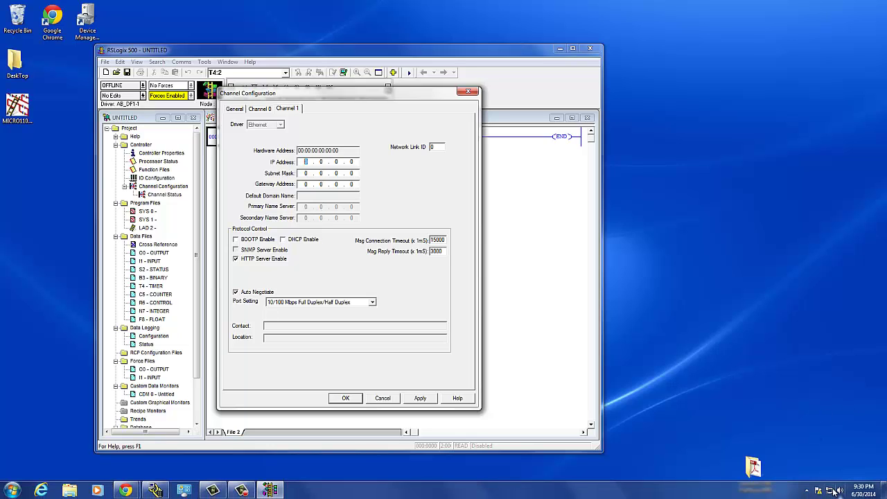
pyautogui.click(830, 490)
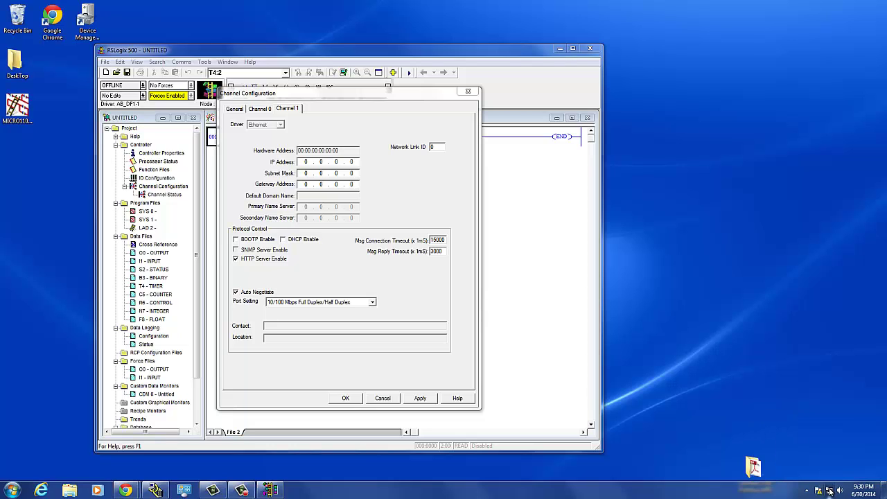
pyautogui.click(829, 490)
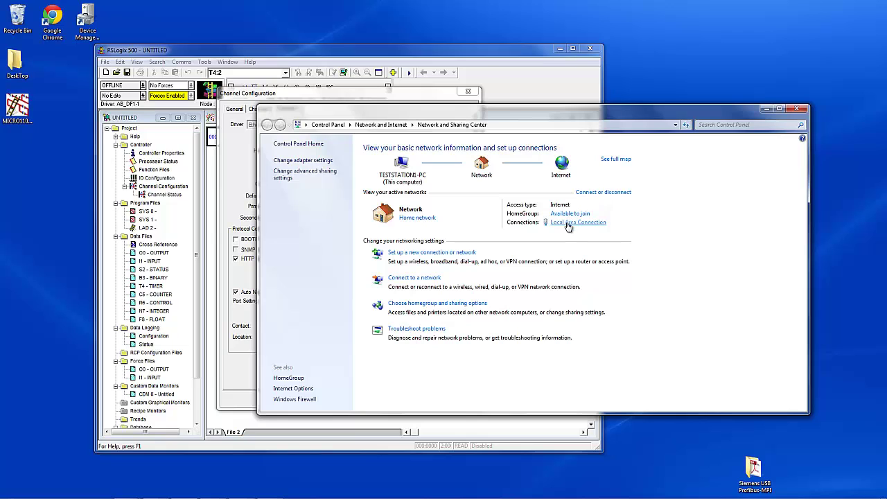
# - Open the Local Area Connection's Internet Protocol Version 4 (TCP/IPv4) settings
pyautogui.click(568, 223)
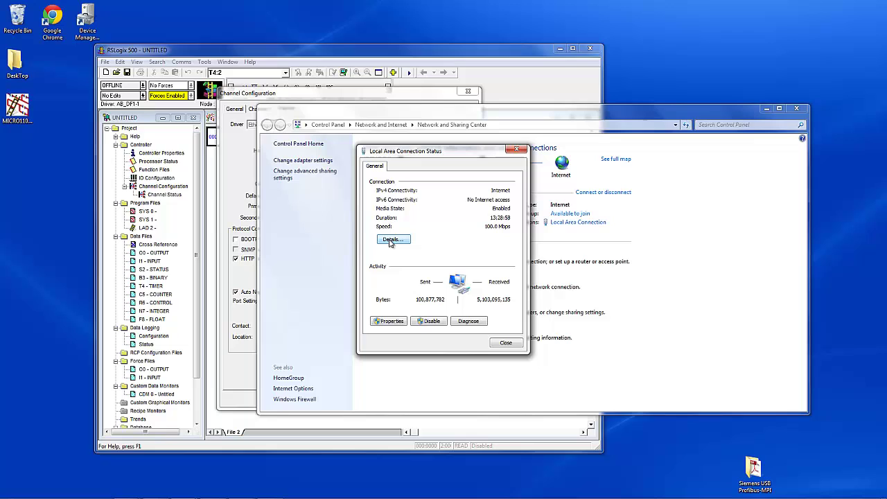
pyautogui.click(390, 321)
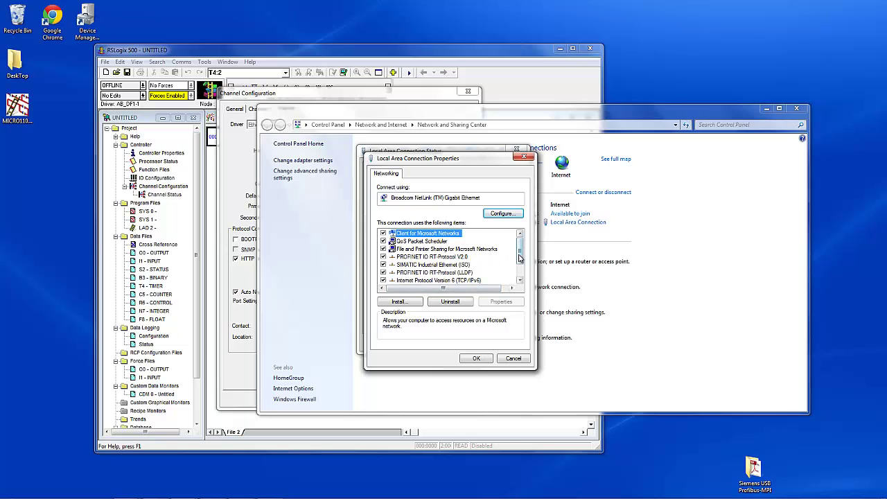
pyautogui.moveTo(520, 260); pyautogui.dragTo(520, 272)
pyautogui.click(442, 266)
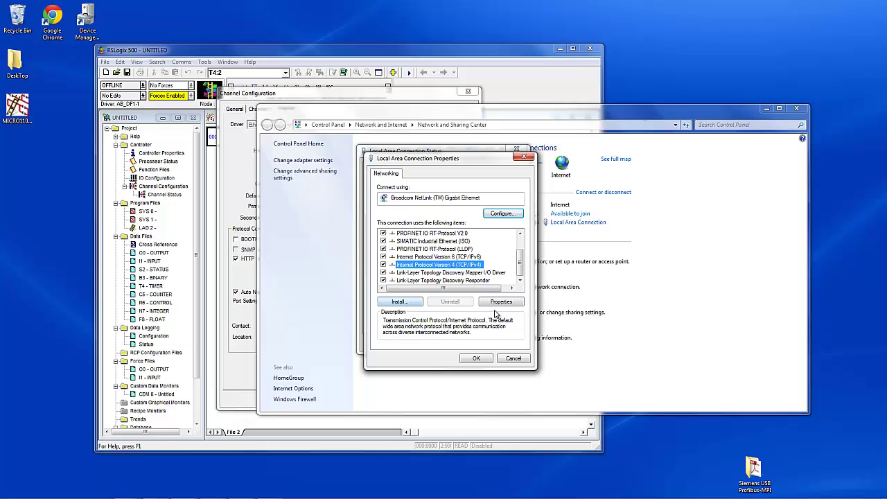
pyautogui.click(500, 302)
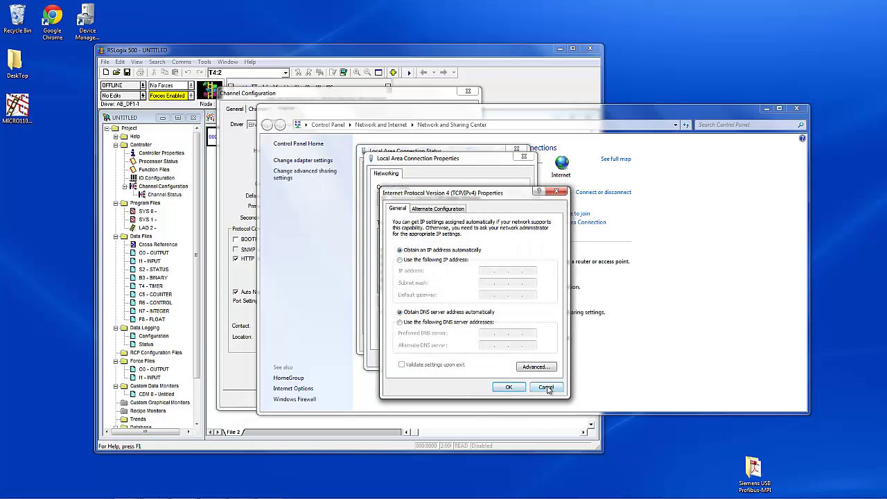
# - Leave IPv4 on automatic addressing, close the properties, and start then cancel network diagnostics
pyautogui.click(399, 260)
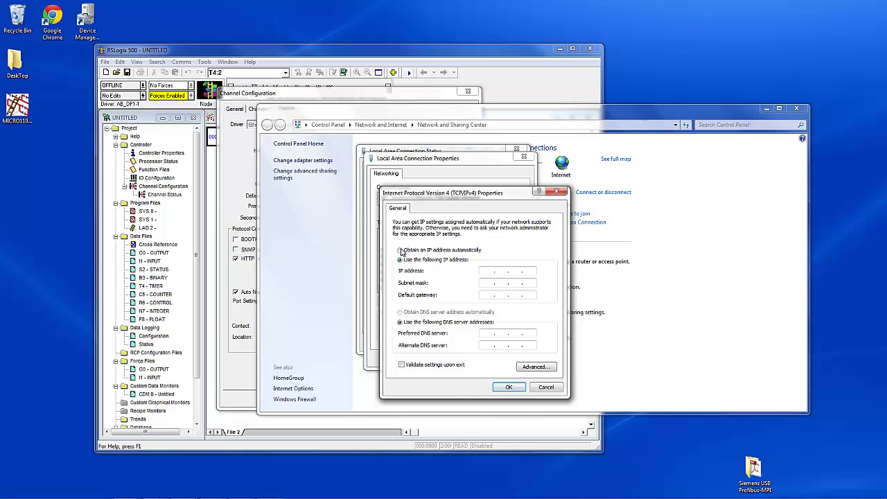
pyautogui.click(399, 250)
pyautogui.click(544, 388)
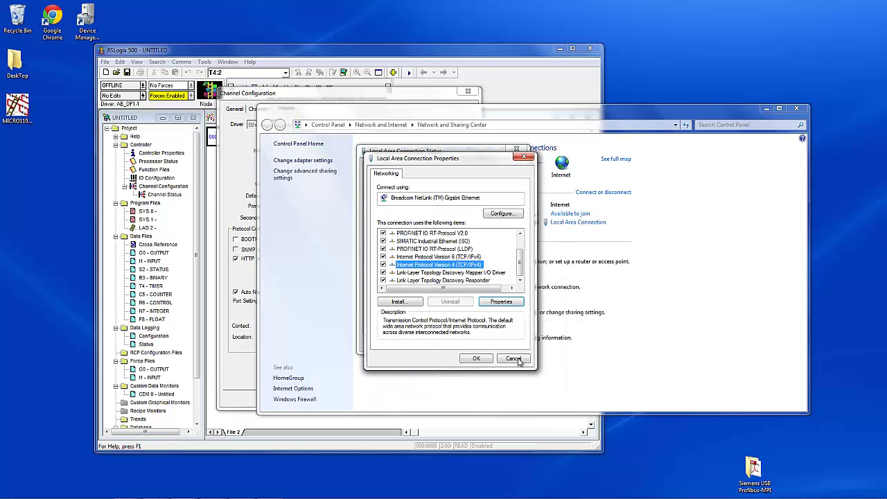
pyautogui.click(492, 303)
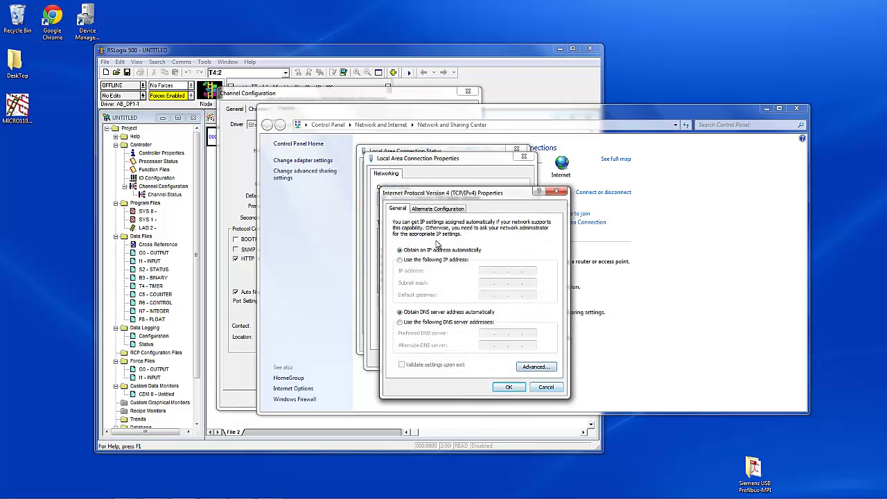
pyautogui.click(437, 210)
pyautogui.click(556, 191)
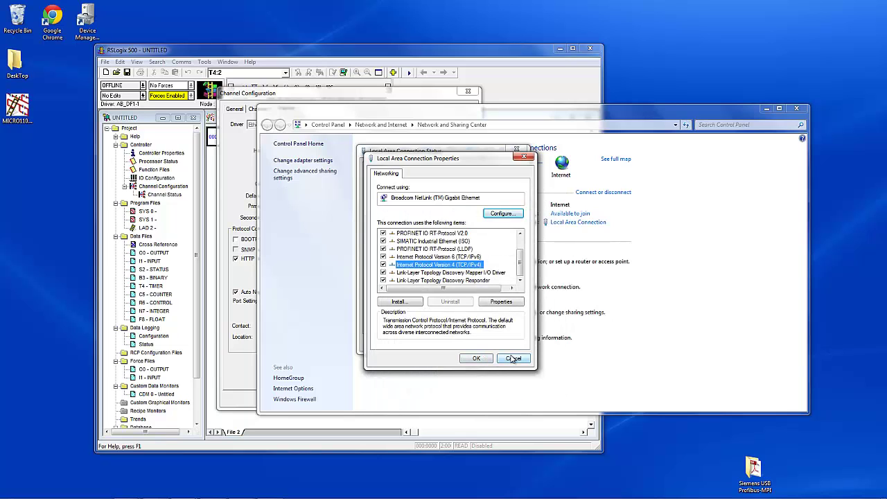
pyautogui.click(513, 358)
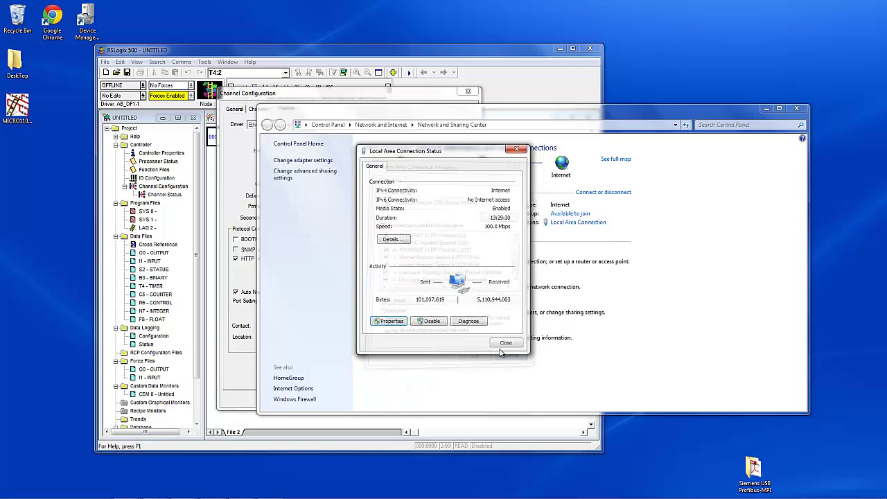
pyautogui.click(465, 326)
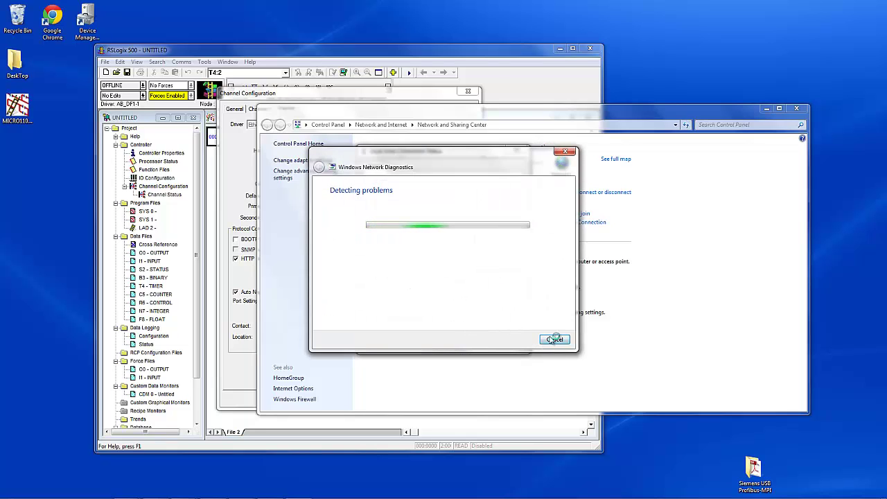
pyautogui.click(555, 339)
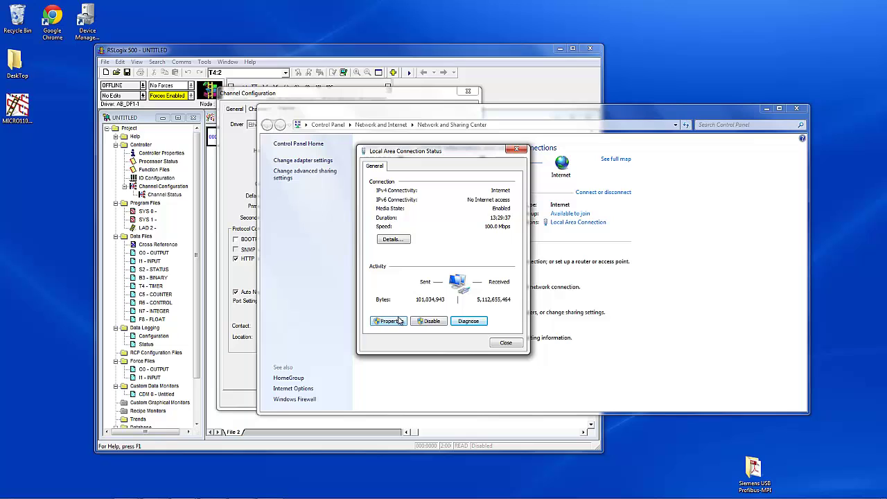
# - Read the connection details (IPv4 192.168.0.9, mask 255.255.255.0) and close the status dialogs
pyautogui.click(392, 240)
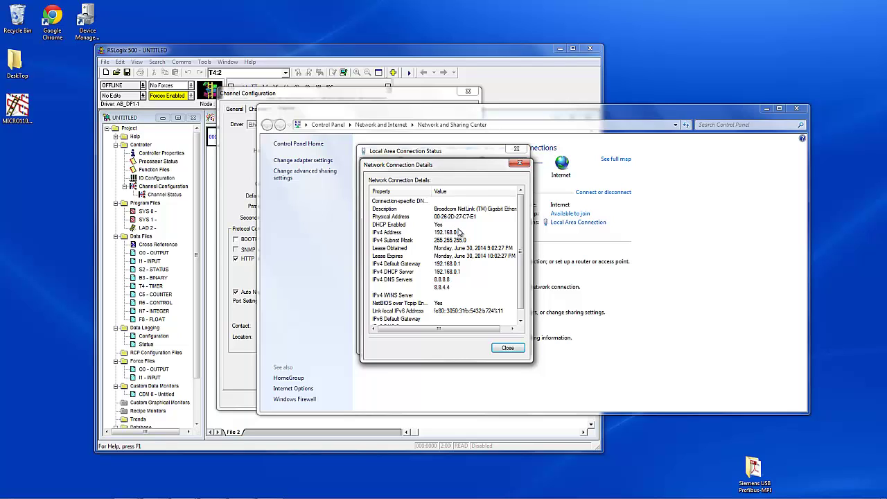
pyautogui.click(507, 348)
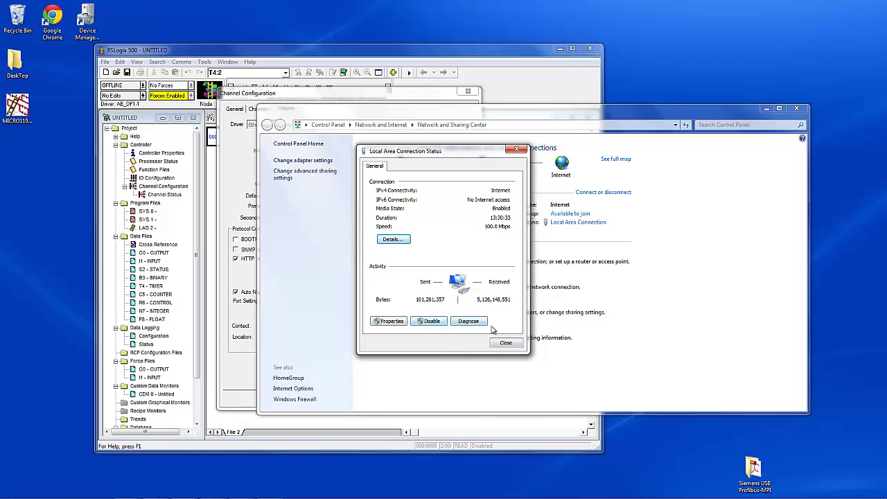
pyautogui.click(506, 343)
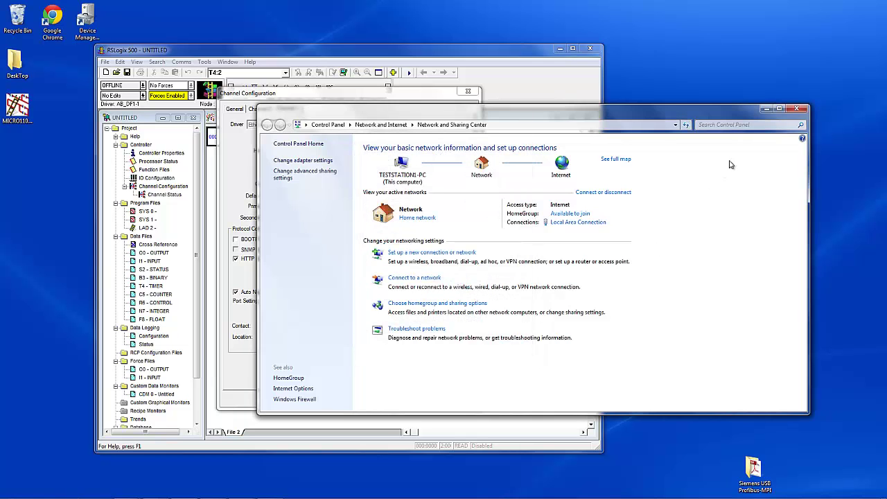
# - In RSLinx, check AB_ETHIP-1 is bound to the 192.168.0.9 adapter, leaving it unchanged
pyautogui.click(794, 111)
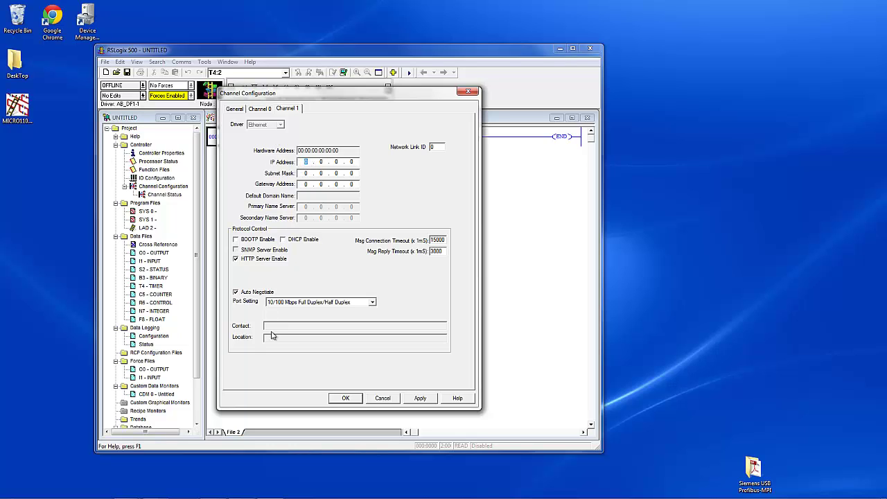
pyautogui.moveTo(211, 493)
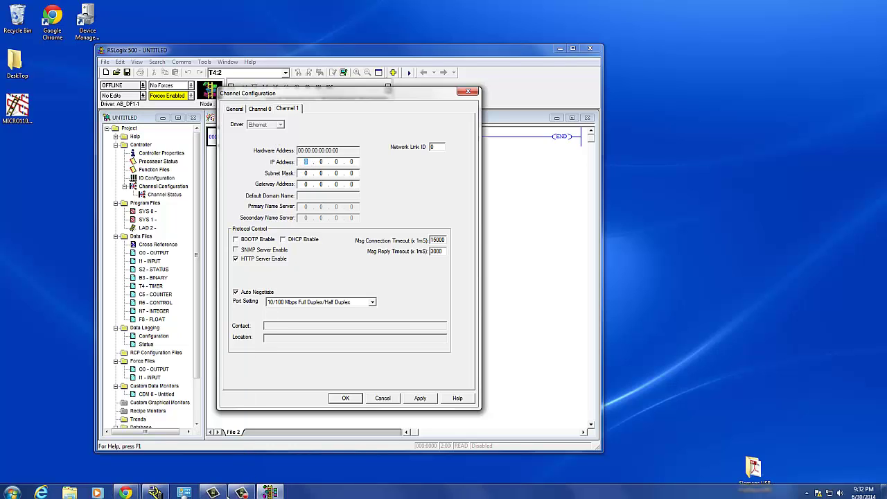
pyautogui.click(269, 490)
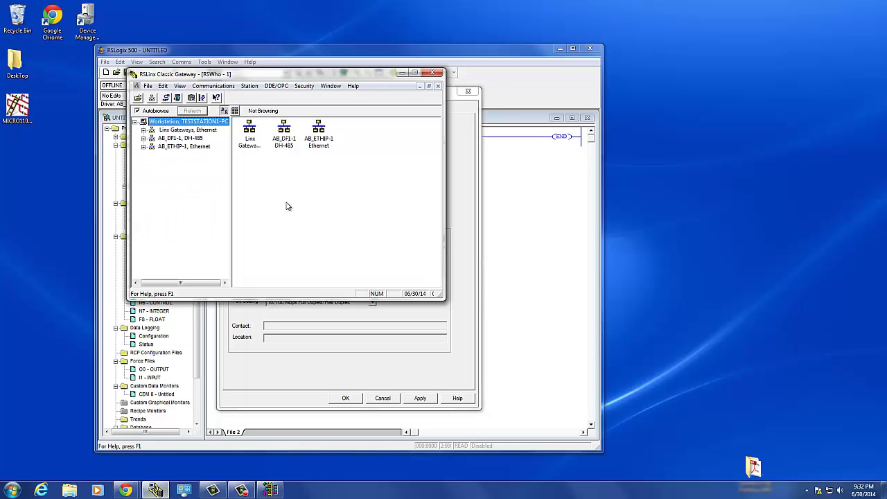
pyautogui.click(166, 97)
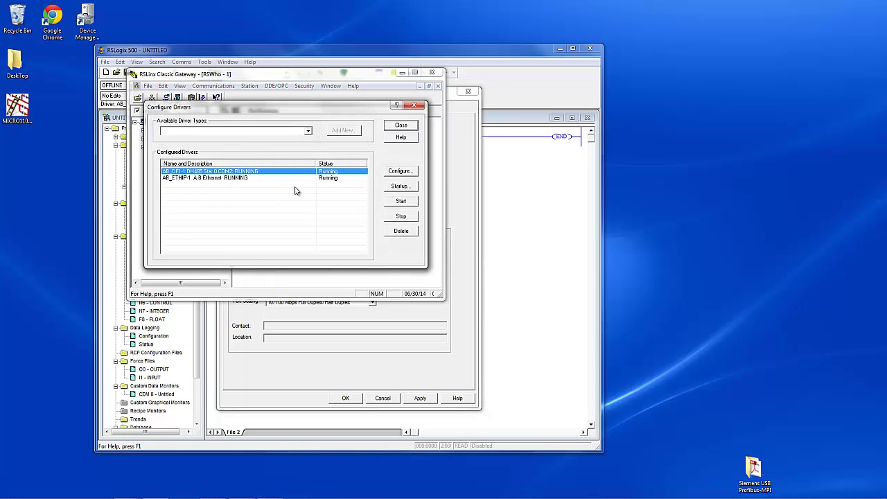
pyautogui.click(301, 179)
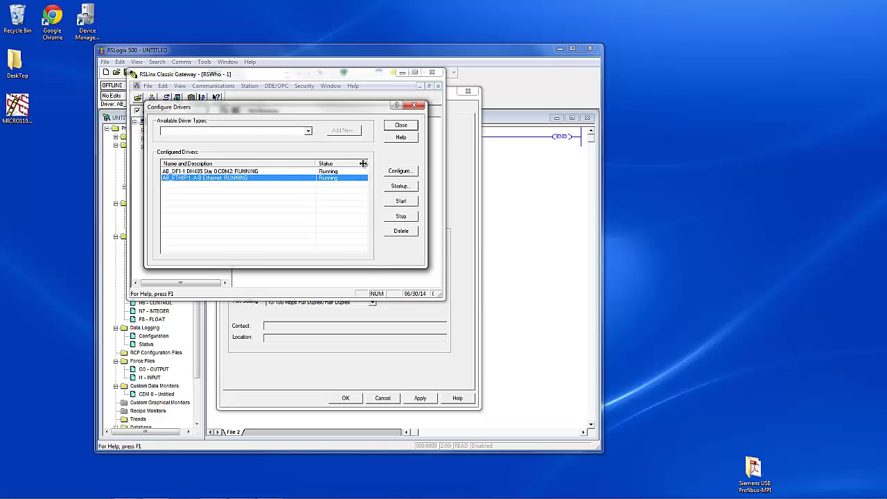
pyautogui.click(401, 173)
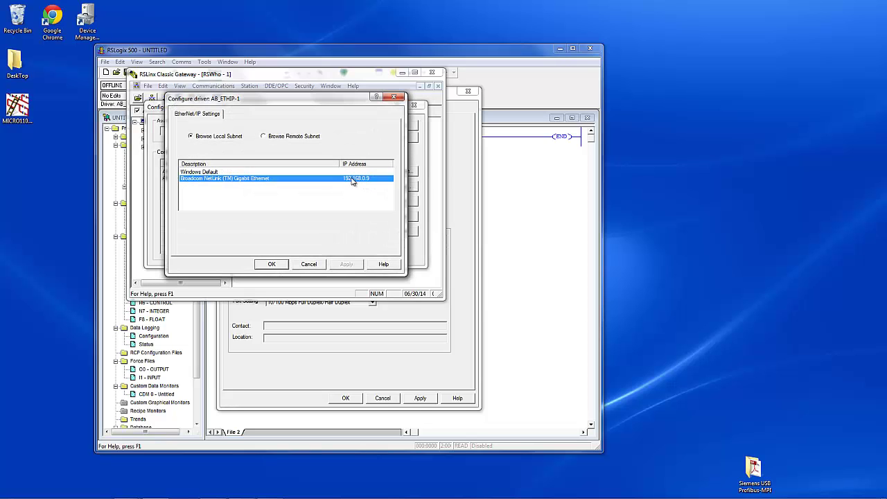
pyautogui.click(309, 265)
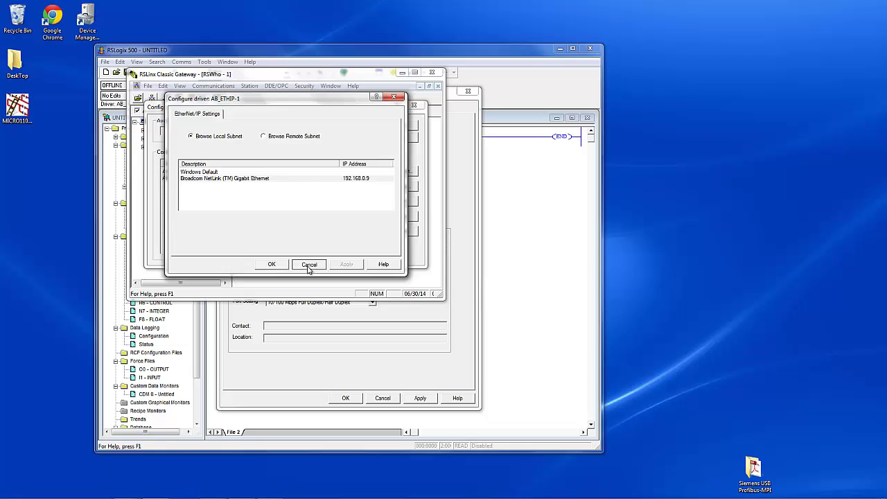
pyautogui.click(413, 127)
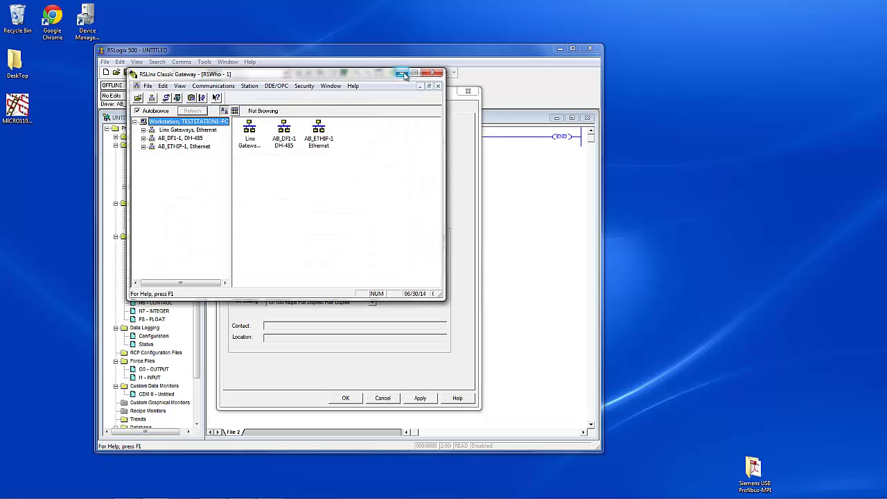
# - Give Channel 1 static IP 192.168.0.44 with mask 255.255.255.0, then apply and close
pyautogui.click(402, 73)
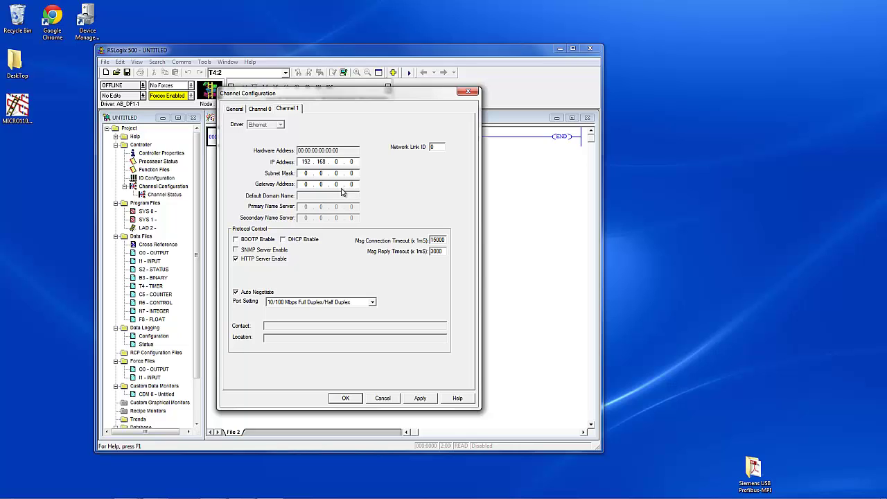
pyautogui.doubleClick(351, 161)
pyautogui.write('255')
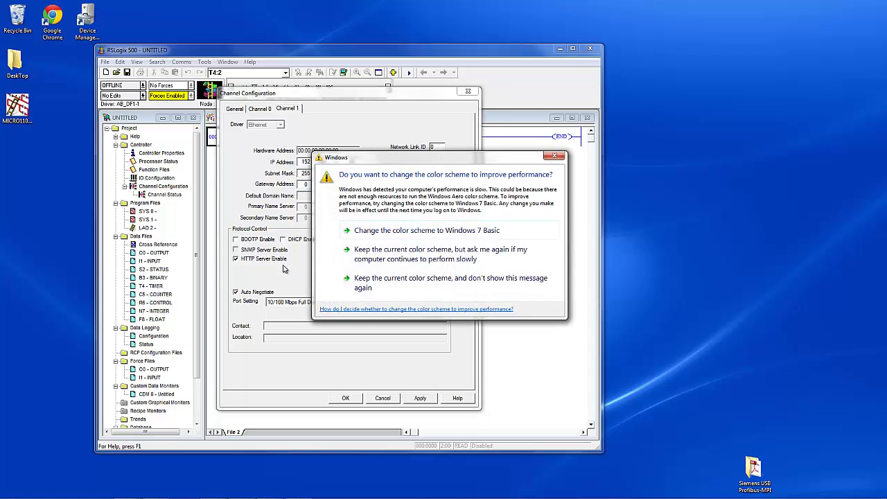
pyautogui.click(555, 155)
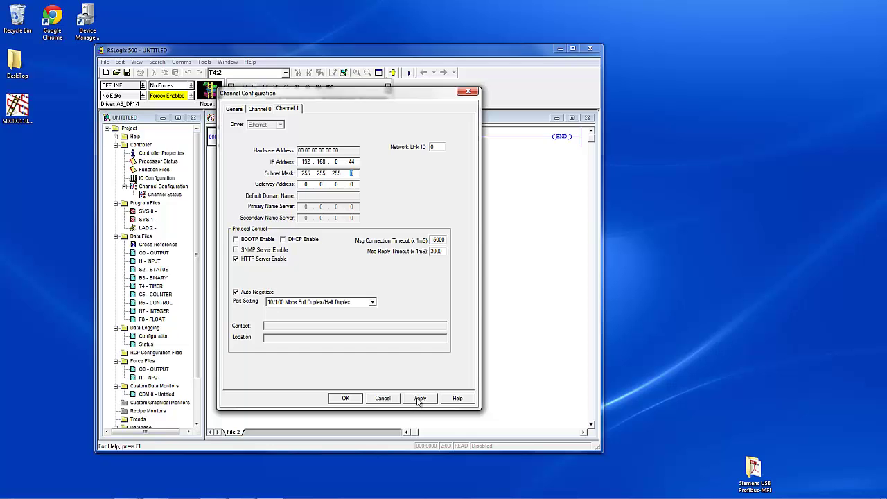
pyautogui.click(419, 399)
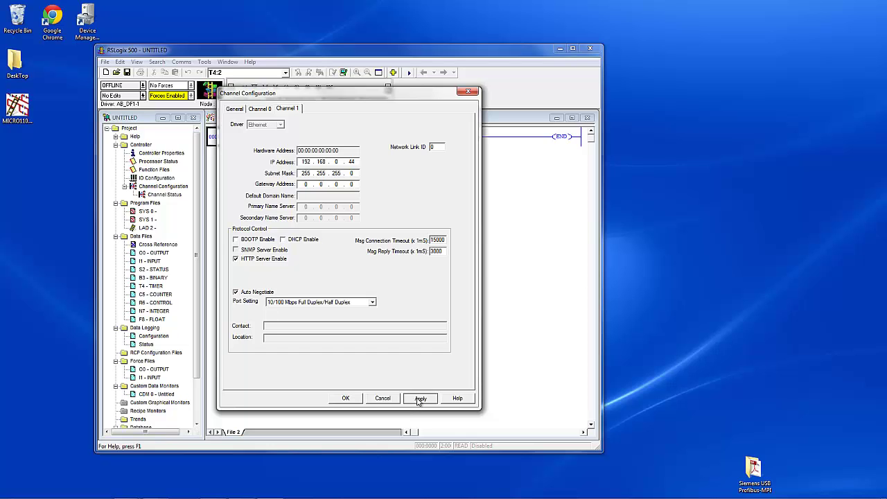
pyautogui.click(348, 397)
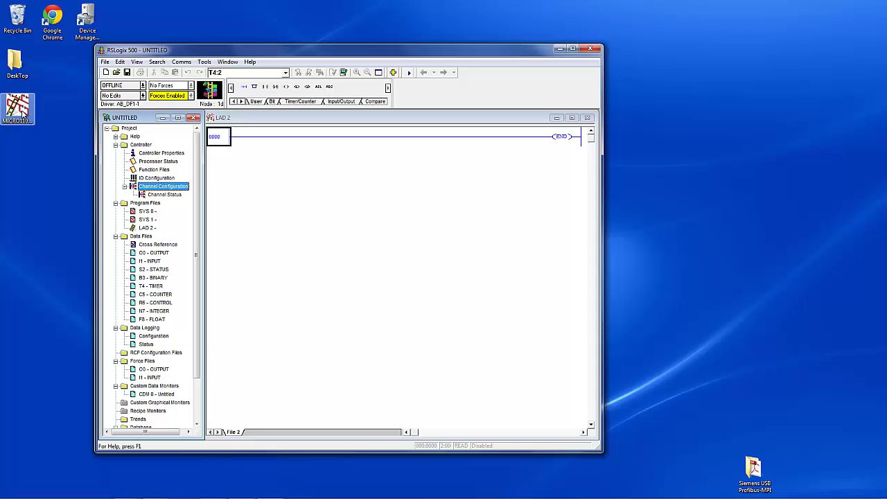
# - Discard the untitled project, open MICRO1100ANALOG from its desktop shortcut, and review its I/O configuration
pyautogui.click(588, 49)
pyautogui.click(354, 275)
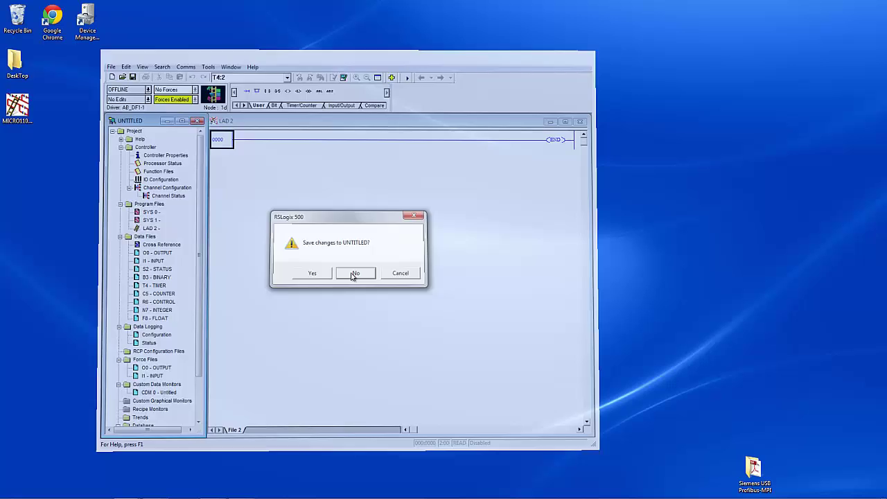
pyautogui.click(16, 109)
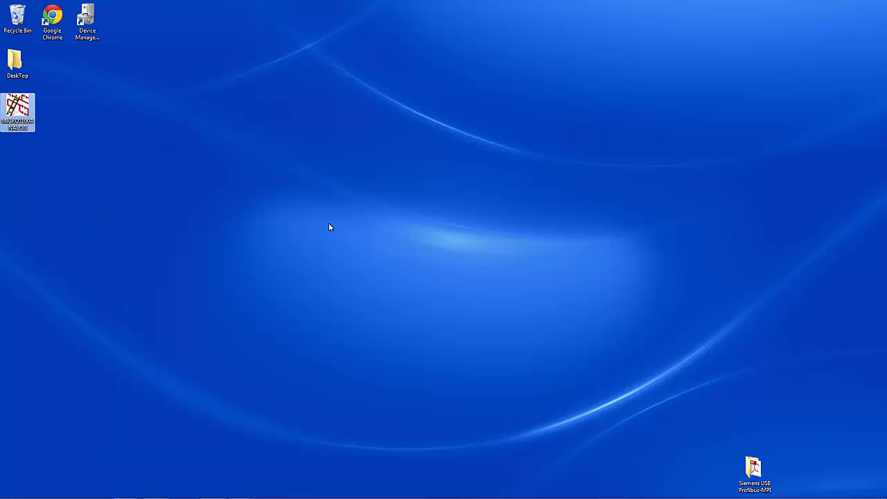
pyautogui.press('Return')
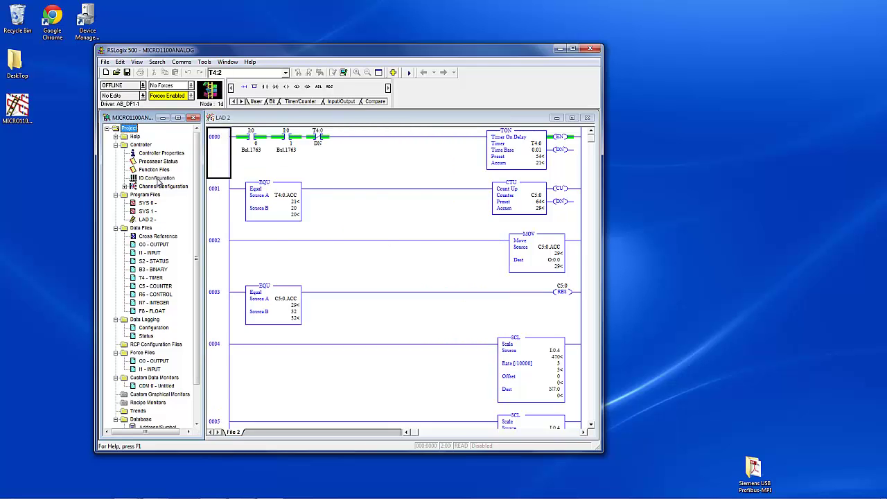
pyautogui.doubleClick(156, 178)
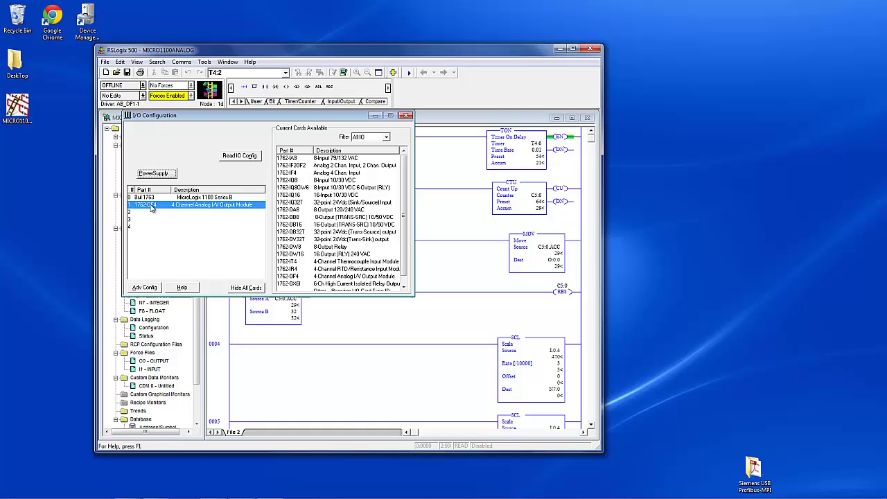
pyautogui.click(405, 116)
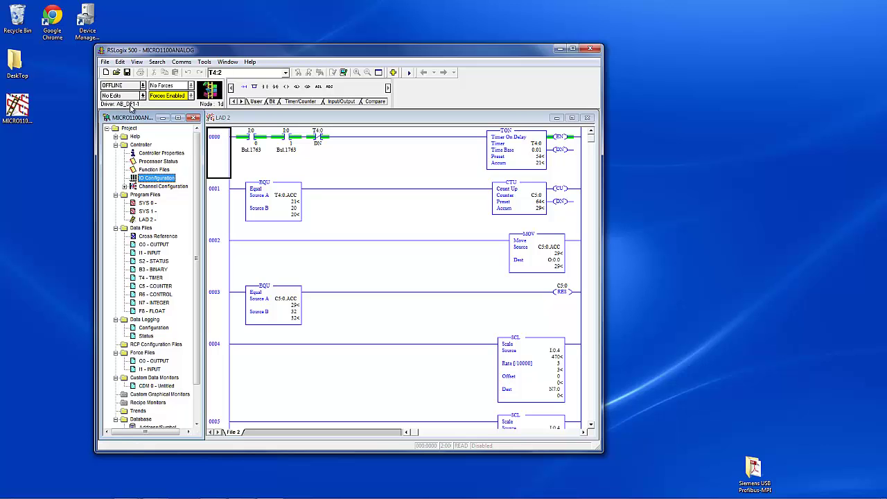
# - Review MICRO1100ANALOG's Channel 0 and Channel 1 settings (IP 192.168.0.69, mask 255.255.255.0), then close
pyautogui.doubleClick(156, 186)
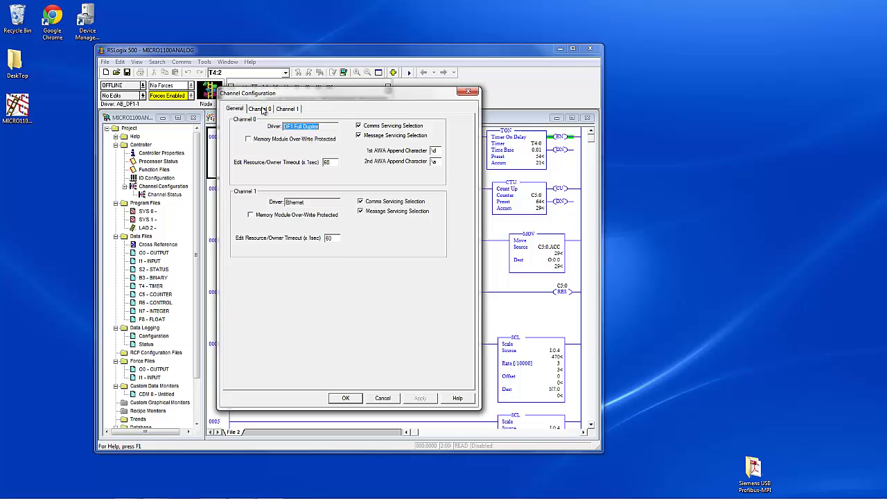
pyautogui.click(263, 109)
pyautogui.click(290, 110)
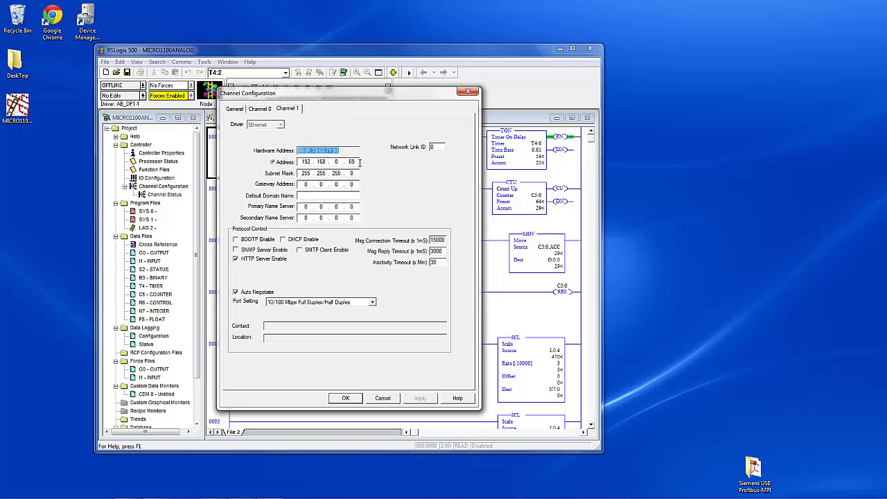
pyautogui.click(346, 398)
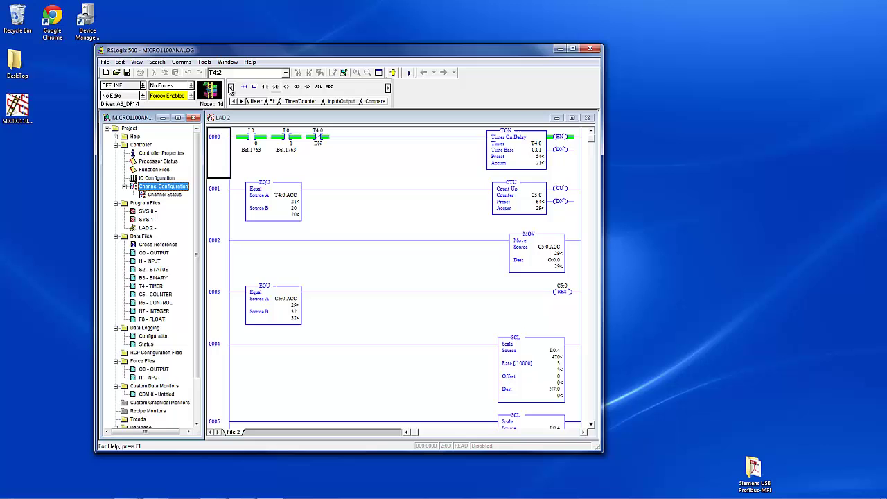
# - Download the program and channel configuration to the MicroLogix 1100 and go online in Remote Program
pyautogui.click(143, 84)
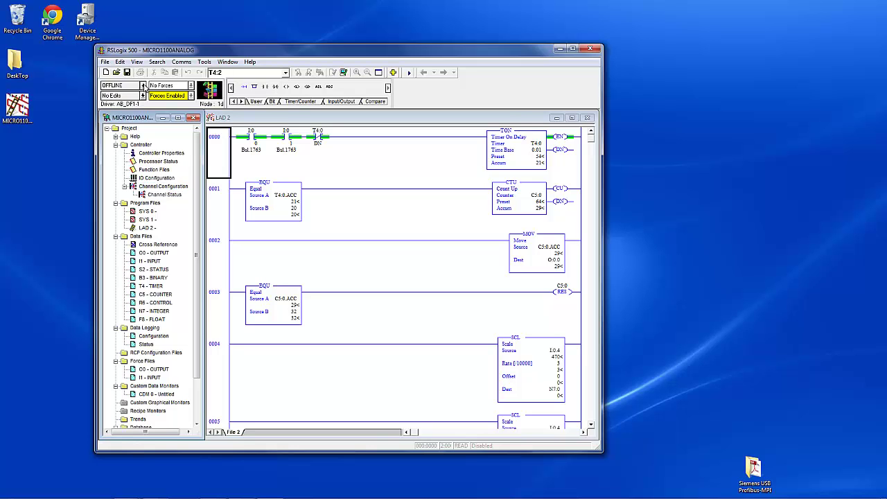
pyautogui.click(138, 109)
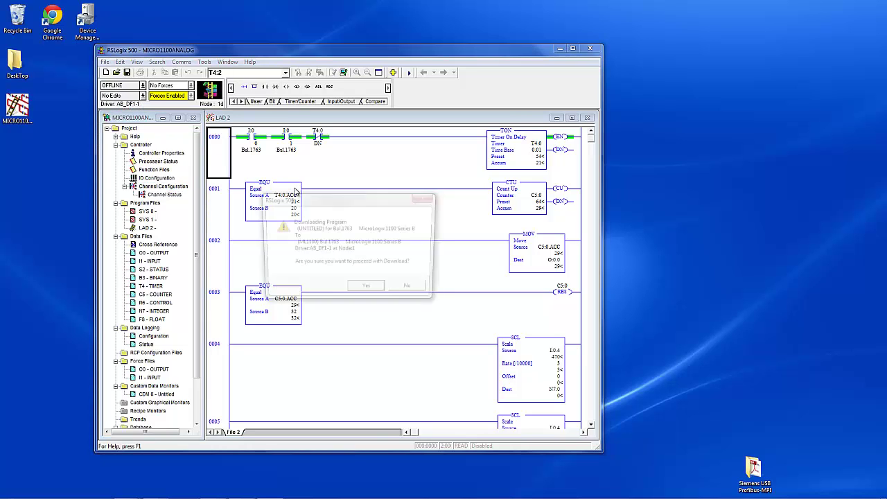
pyautogui.click(366, 296)
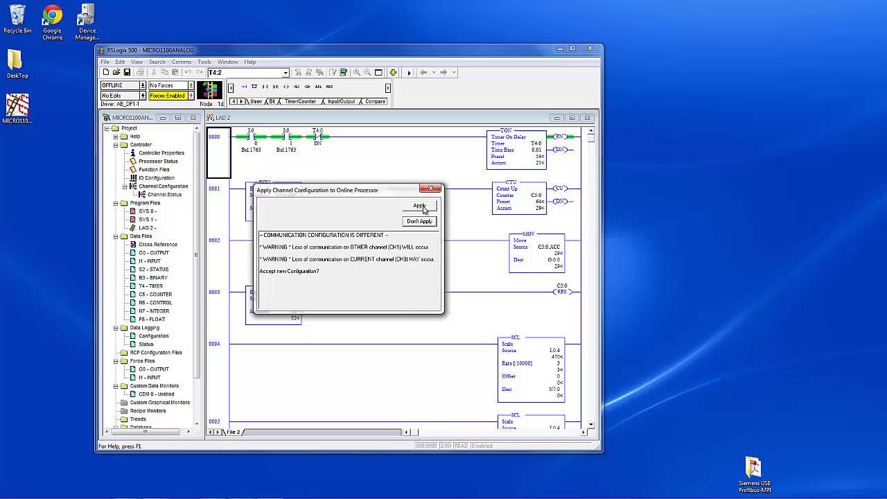
pyautogui.click(420, 206)
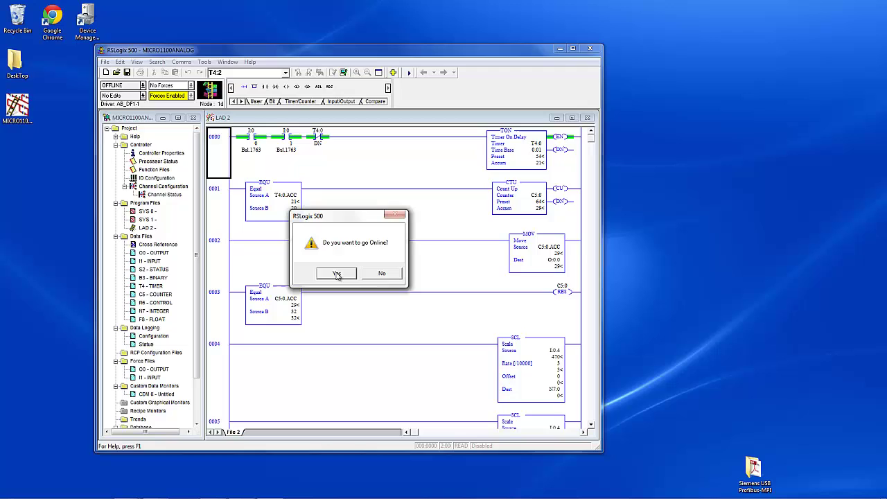
pyautogui.click(338, 274)
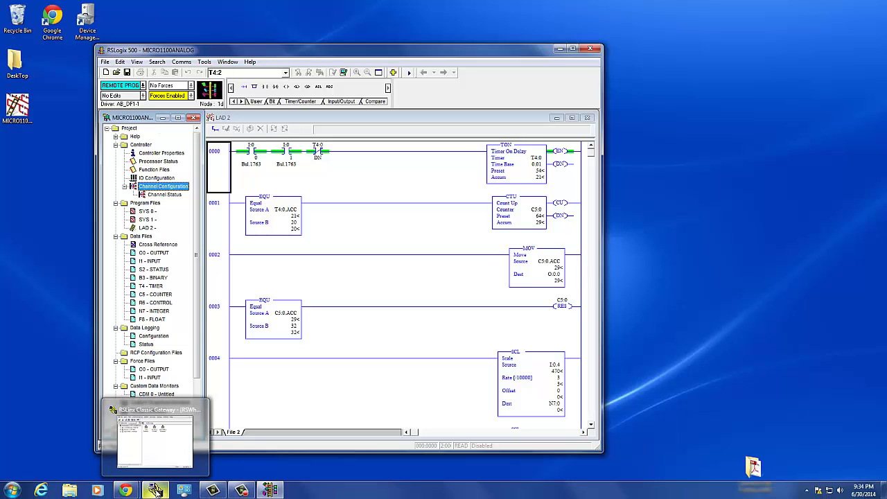
# - In RSLinx Classic, expand AB_DF1-1 and AB_ETHIP-1 to find the MicroLogix 1100 at 192.168.0.69
pyautogui.click(270, 490)
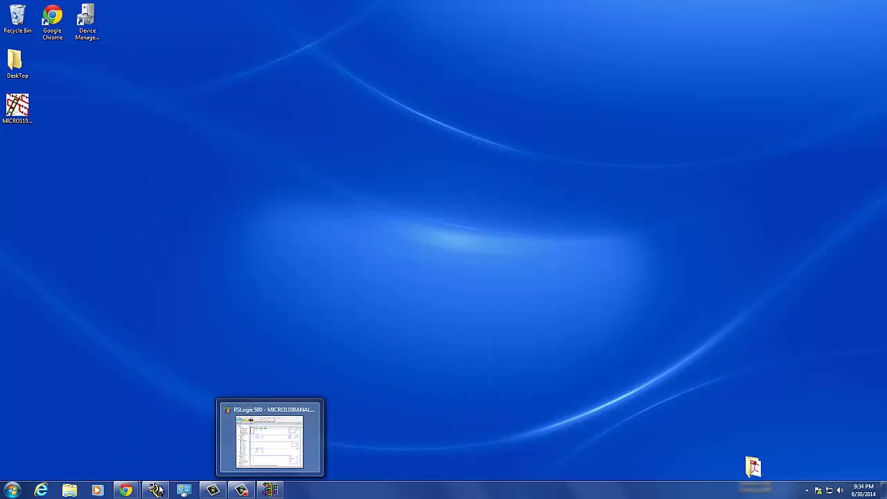
pyautogui.click(155, 490)
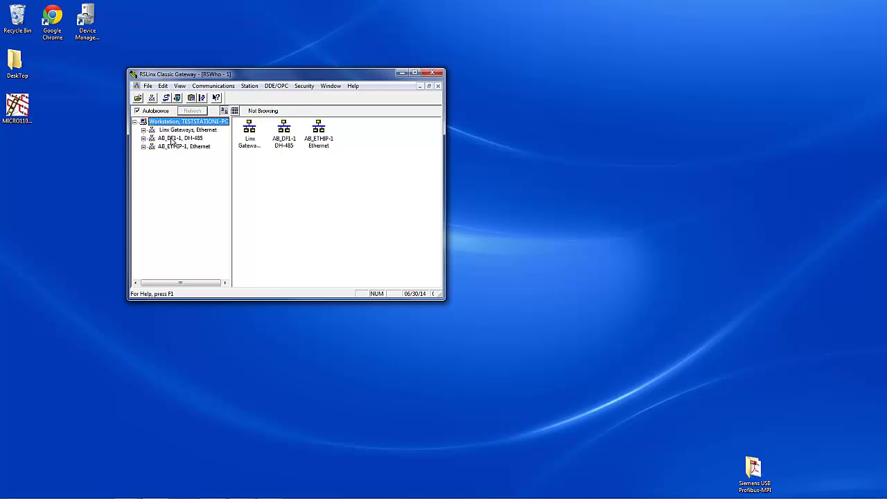
pyautogui.click(182, 138)
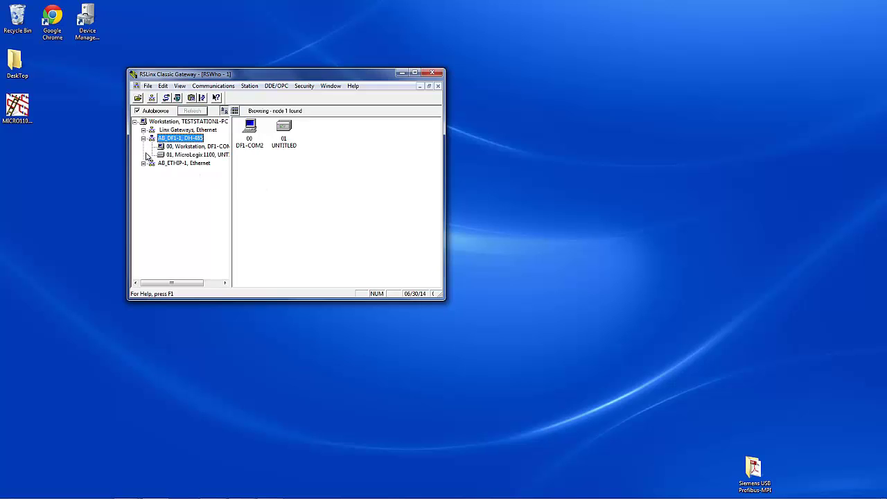
pyautogui.click(143, 164)
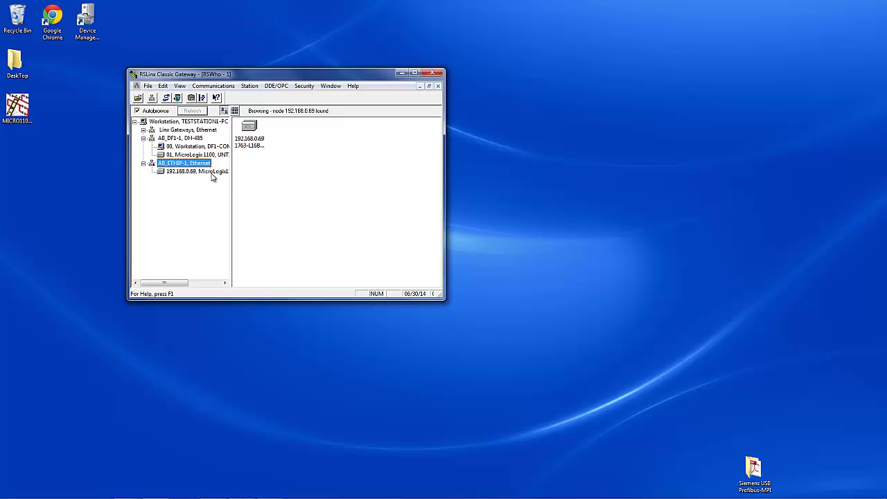
pyautogui.click(215, 172)
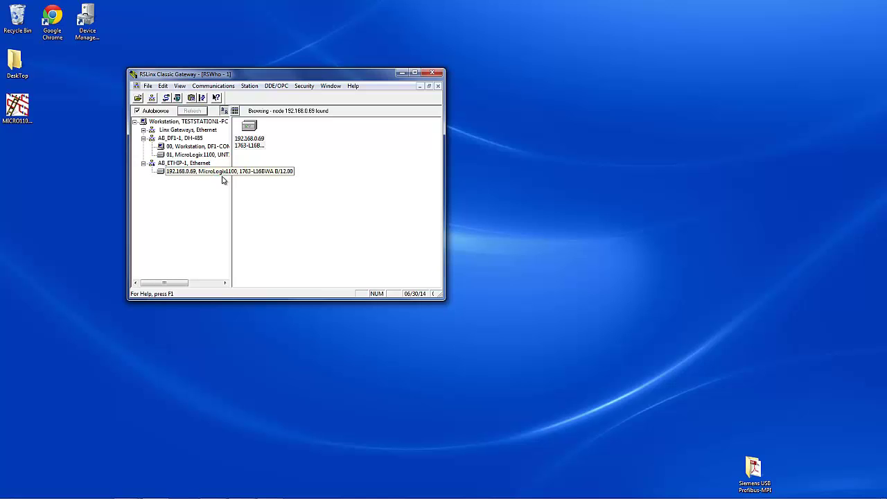
pyautogui.rightClick(215, 170)
pyautogui.click(237, 266)
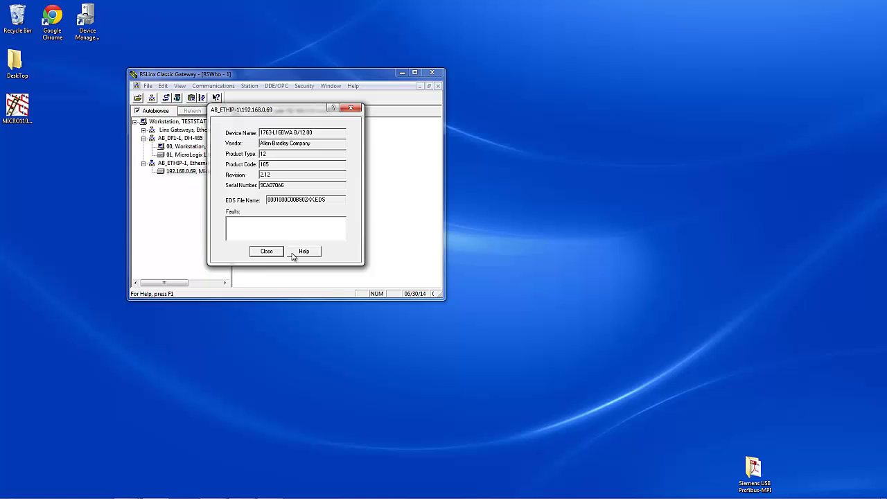
pyautogui.click(267, 251)
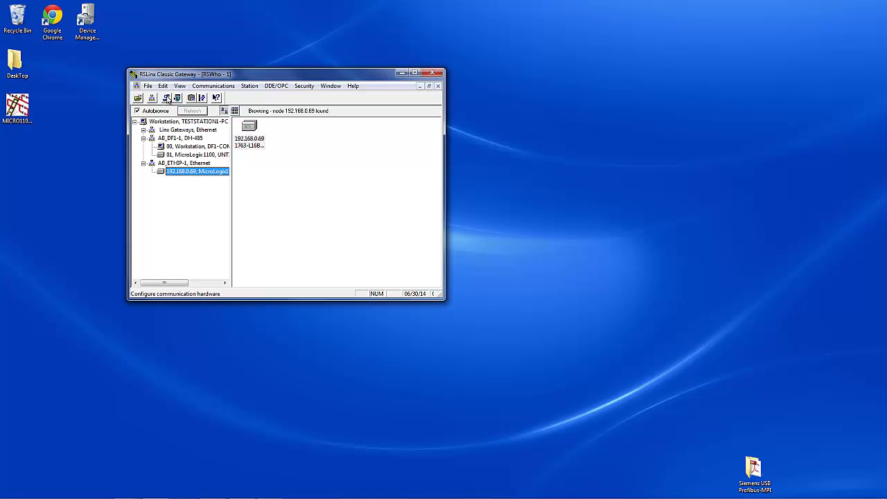
# - Put the MicroLogix 1100 into Remote Run from RSLogix 500 and watch the LAD 2 ladder live
pyautogui.click(269, 490)
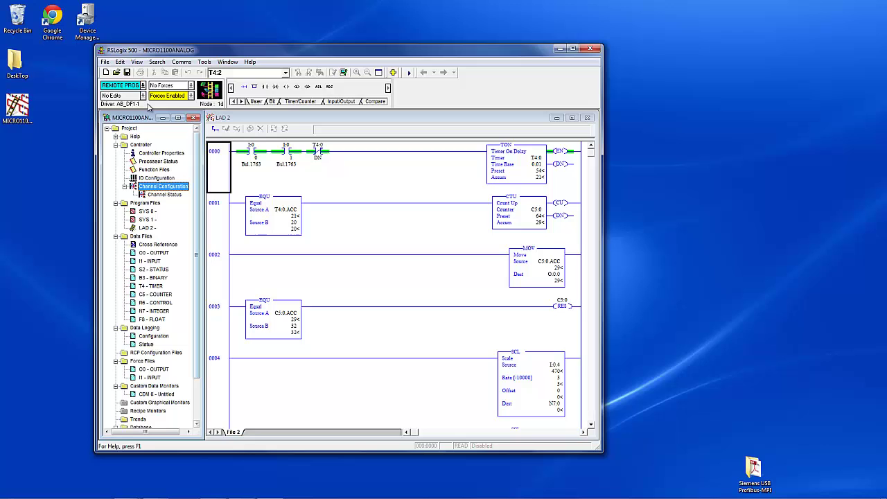
pyautogui.click(142, 85)
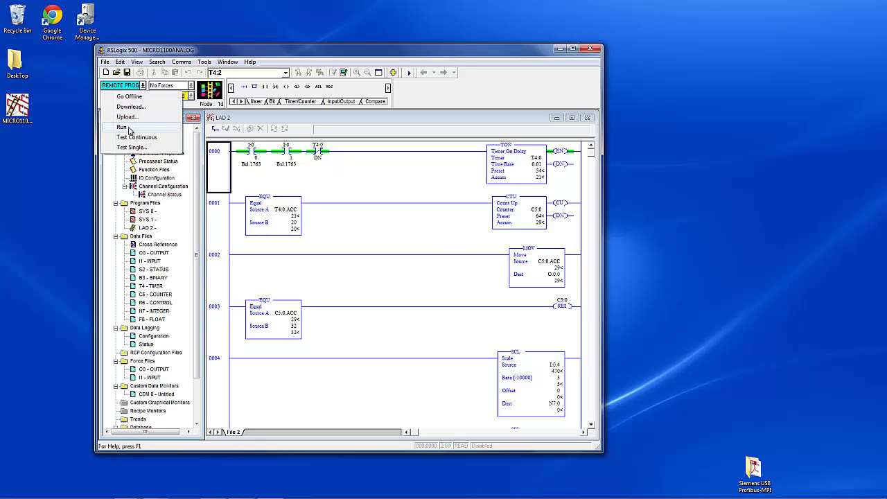
pyautogui.click(130, 130)
pyautogui.click(370, 271)
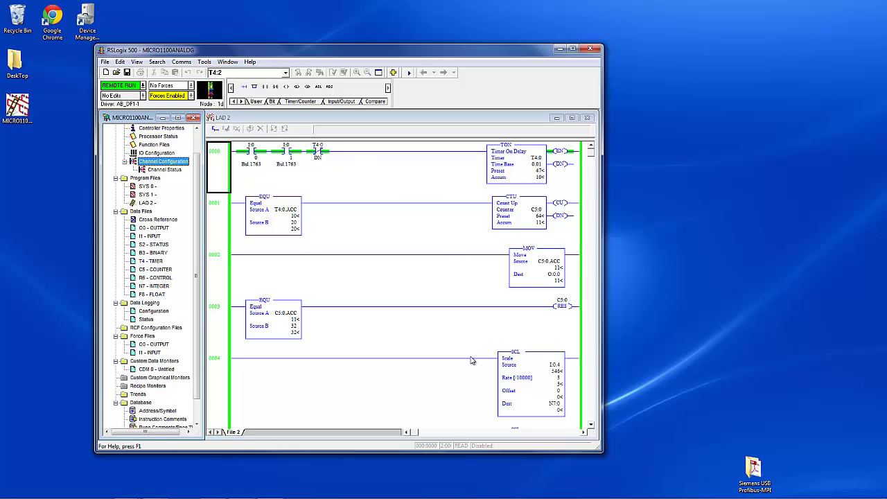
pyautogui.click(589, 159)
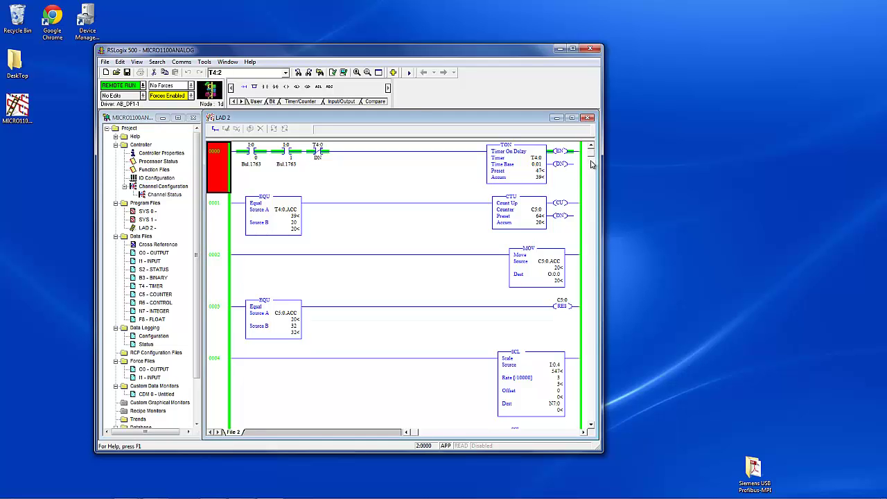
pyautogui.click(593, 201)
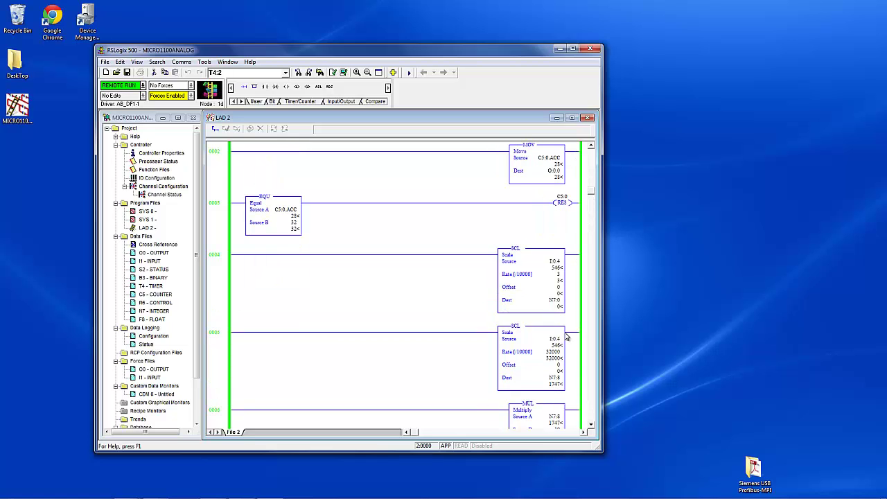
pyautogui.click(591, 425)
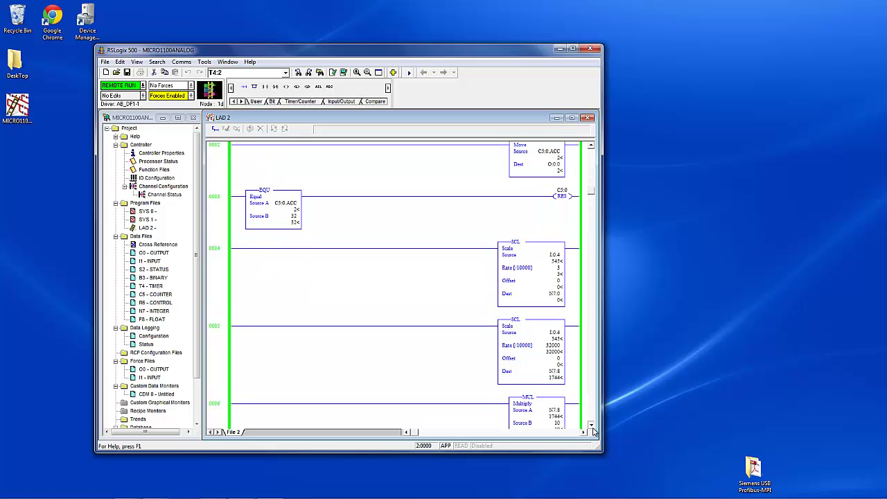
pyautogui.moveTo(592, 430); pyautogui.dragTo(592, 430)
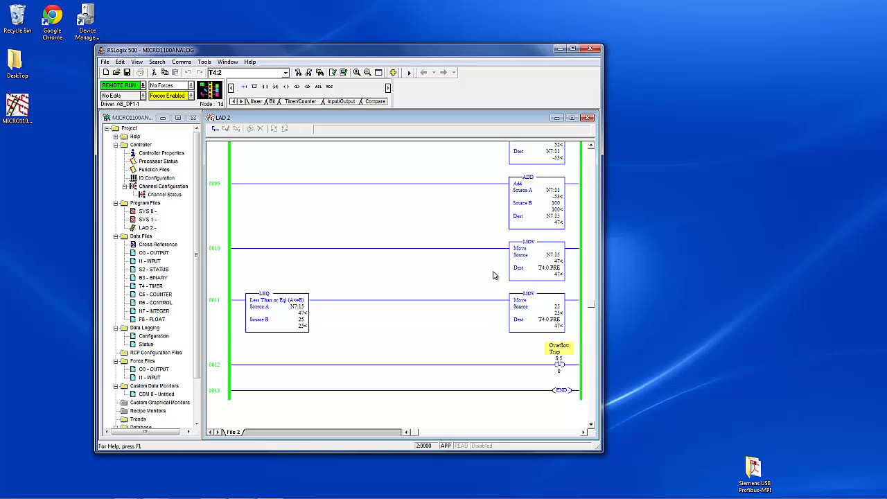
pyautogui.scroll(1, 504, 270)
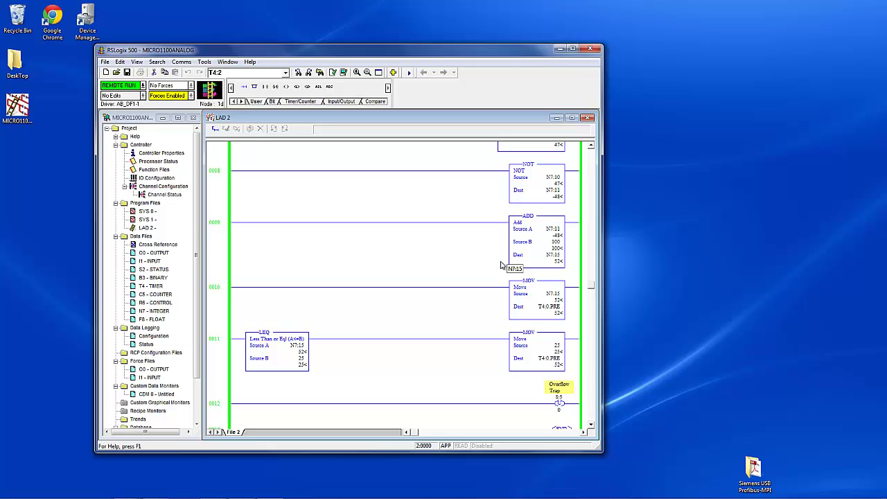
pyautogui.scroll(4, 499, 264)
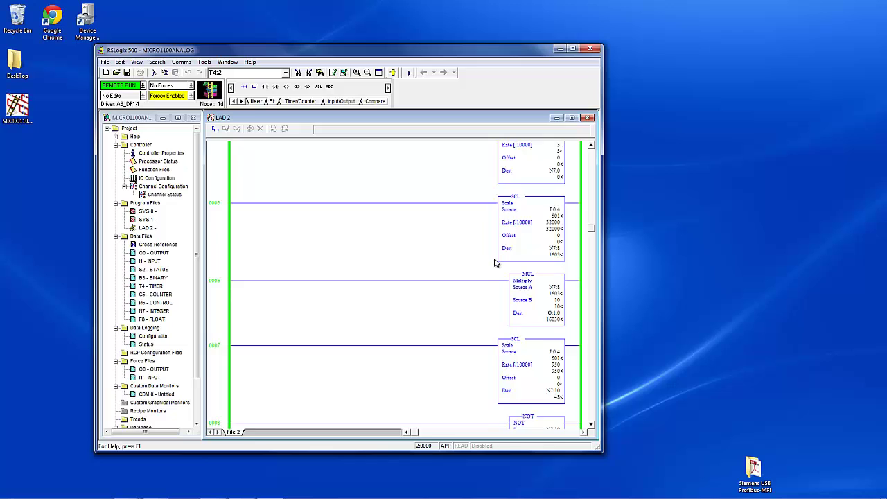
pyautogui.scroll(5, 444, 236)
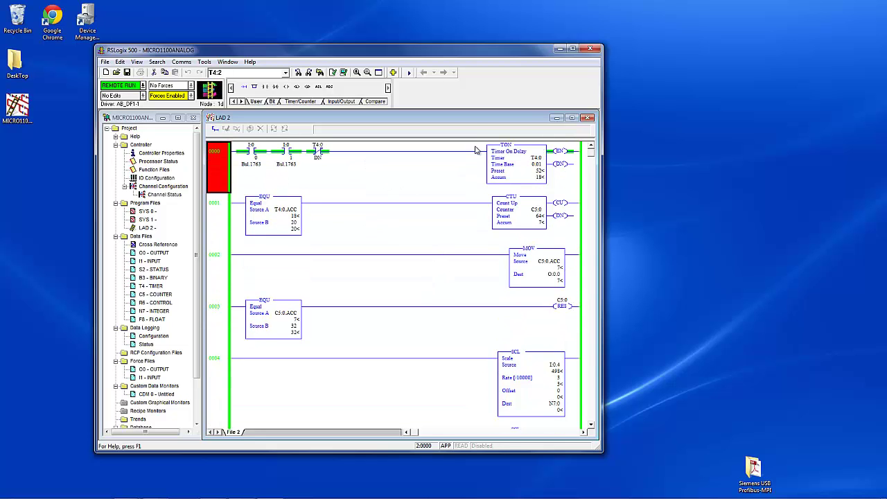